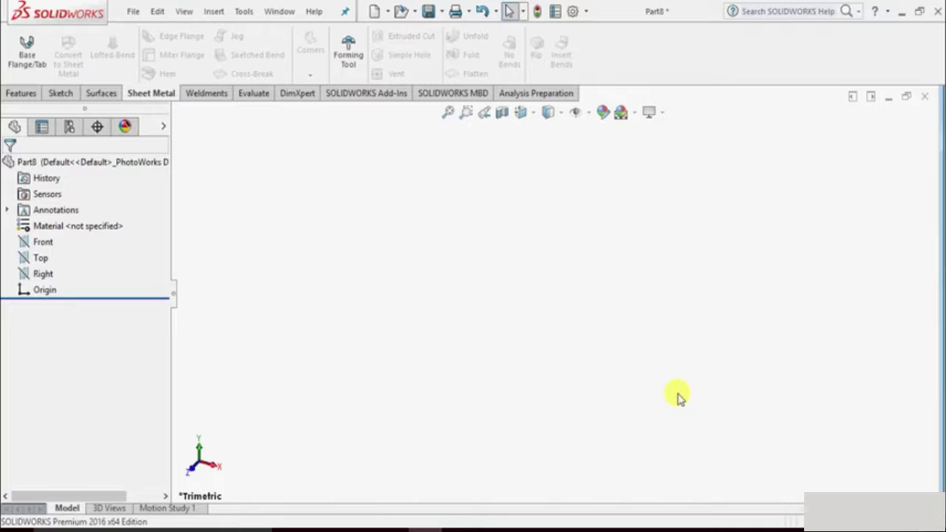
Step: Start an extruded boss on the Front plane and sketch a center rectangle centred on the origin
{"action": "left_click", "coordinate": [21, 93]}
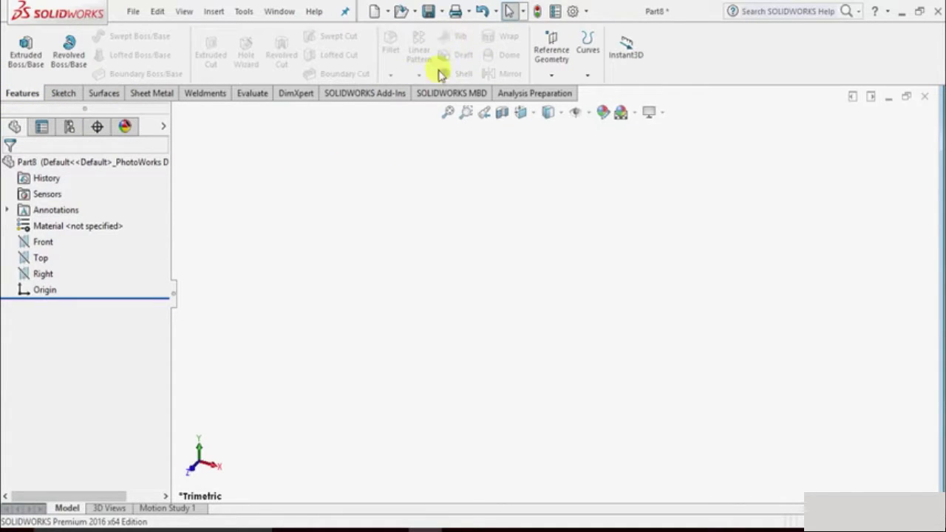
{"action": "left_click", "coordinate": [26, 67]}
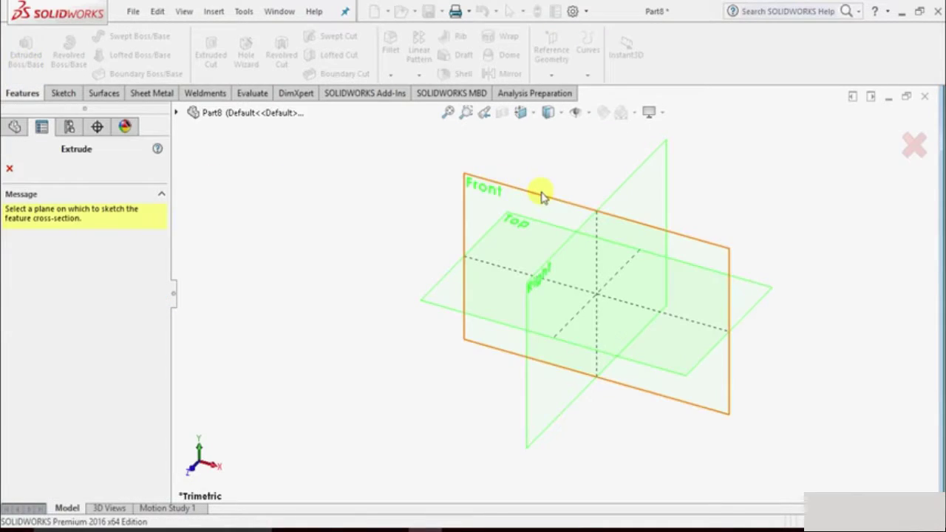
{"action": "left_click", "coordinate": [540, 195]}
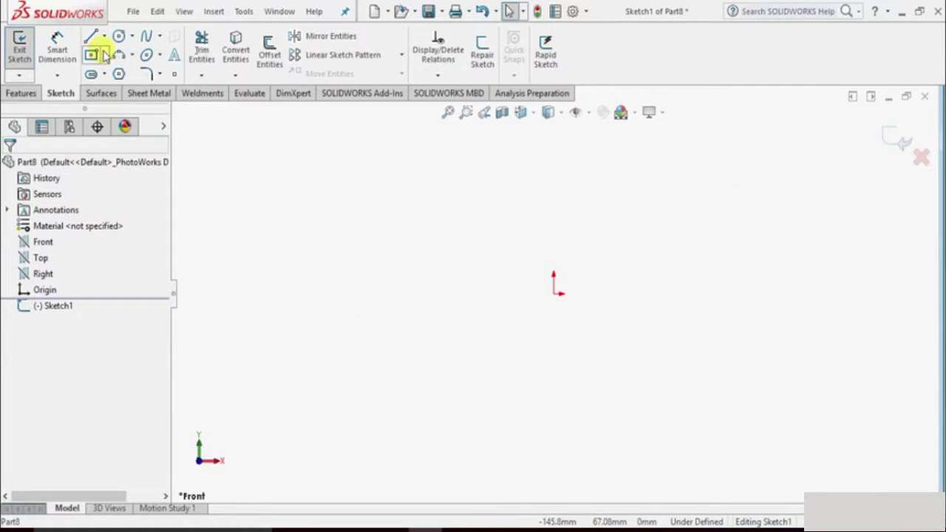
{"action": "left_click", "coordinate": [104, 55]}
{"action": "left_click", "coordinate": [122, 106]}
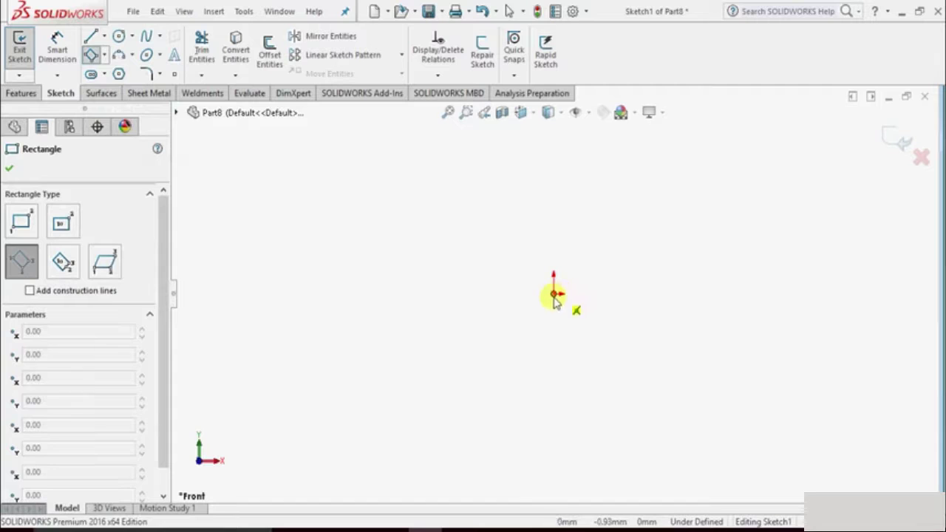
{"action": "left_click", "coordinate": [554, 294]}
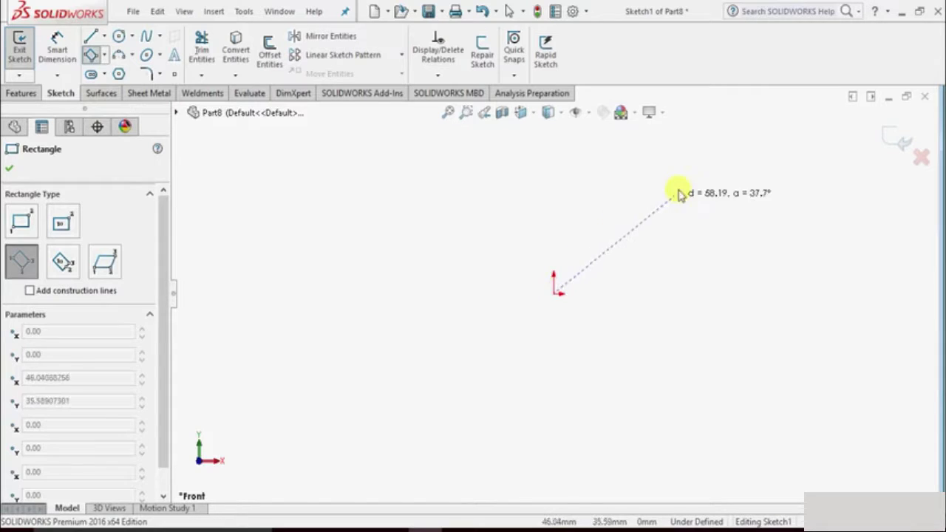
{"action": "left_click", "coordinate": [62, 226]}
{"action": "left_click", "coordinate": [555, 293]}
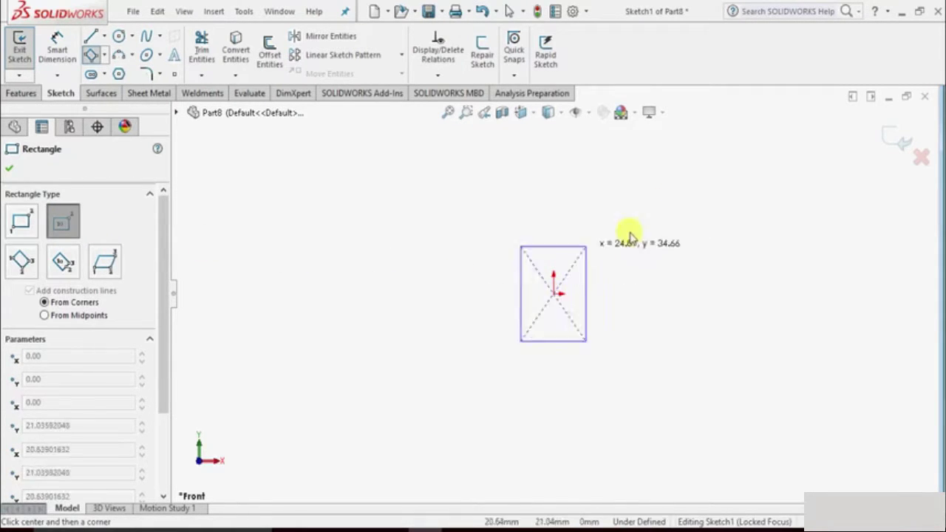
{"action": "left_click", "coordinate": [711, 157]}
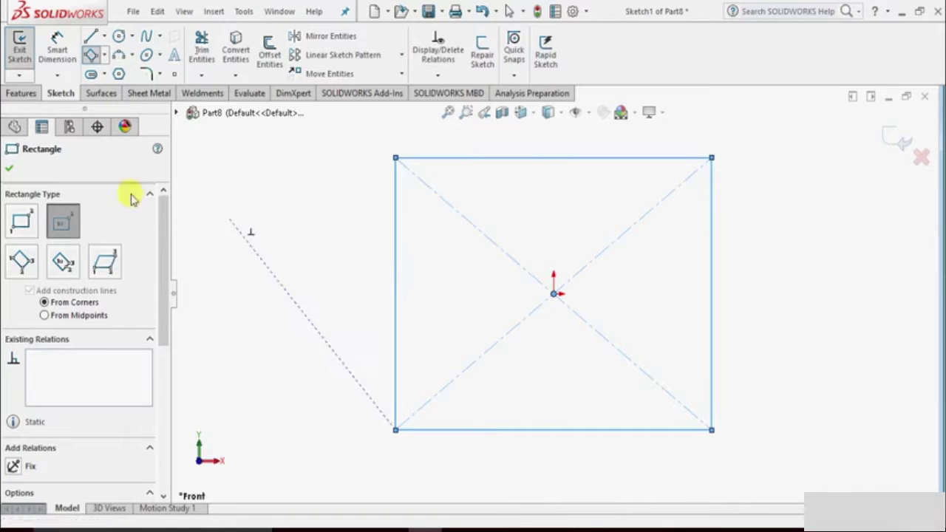
{"action": "left_click", "coordinate": [14, 168]}
Step: Finish the sketch and extrude the rectangle forward from the sketch plane into a roughly cube-shaped solid block
{"action": "left_click", "coordinate": [19, 61]}
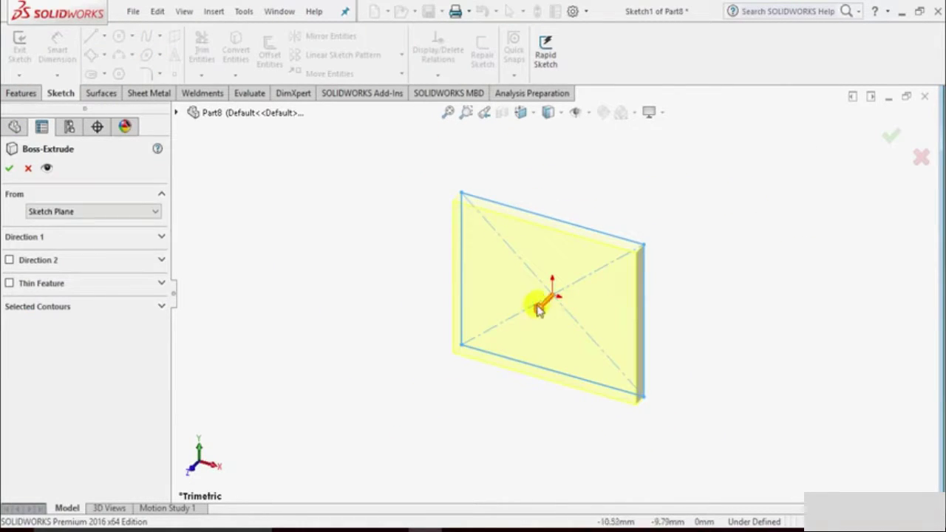
{"action": "left_click", "coordinate": [539, 307]}
{"action": "left_click", "coordinate": [460, 384]}
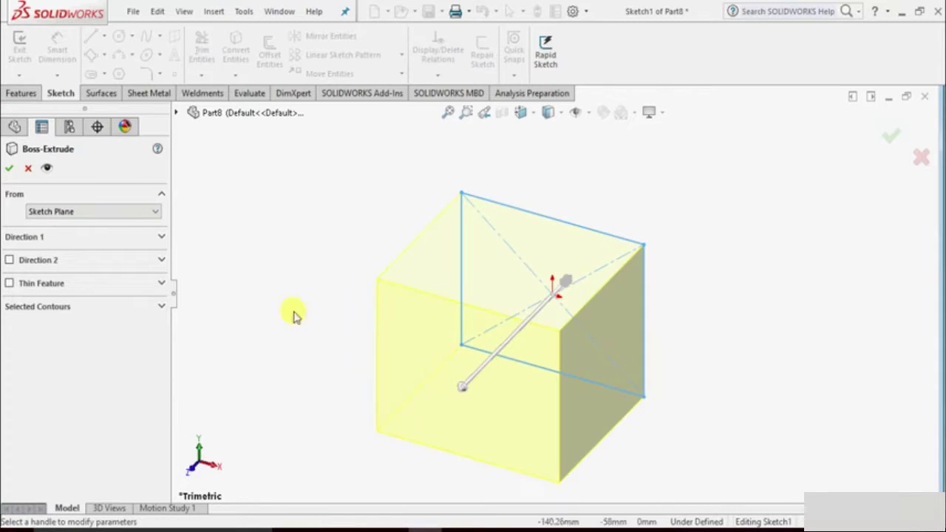
{"action": "left_click", "coordinate": [11, 169]}
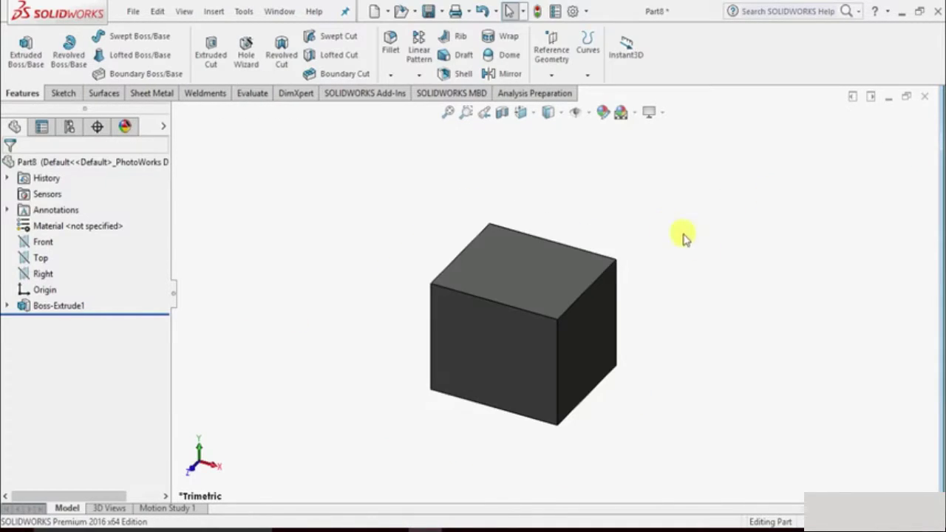
Step: Draft the block's front face by 10 degrees with a neutral plane draft, using the top face as the neutral plane
{"action": "left_click", "coordinate": [463, 60]}
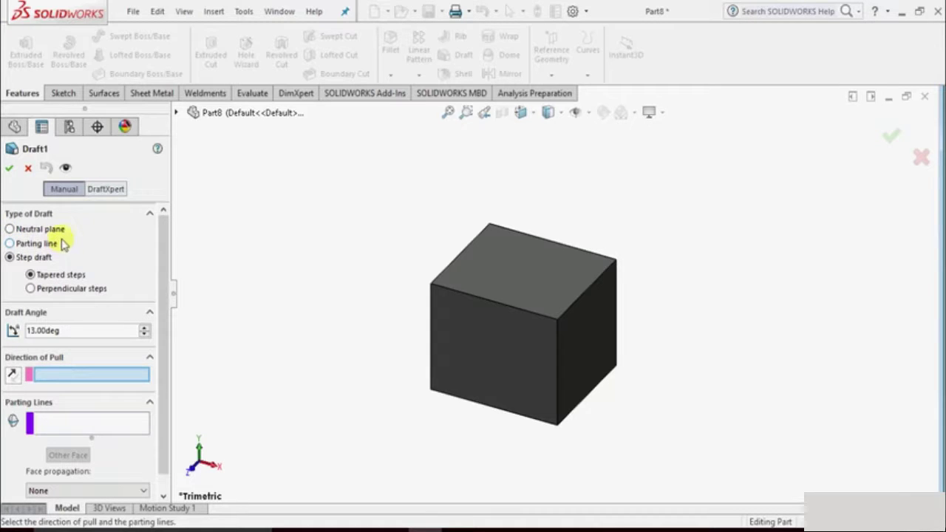
{"action": "left_click", "coordinate": [10, 229]}
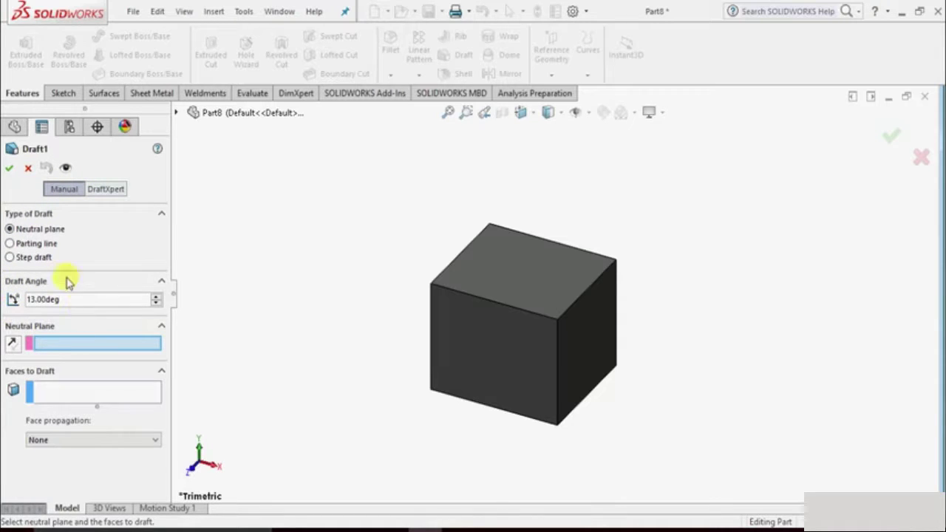
{"action": "left_click_drag", "start_coordinate": [89, 300], "coordinate": [4, 309]}
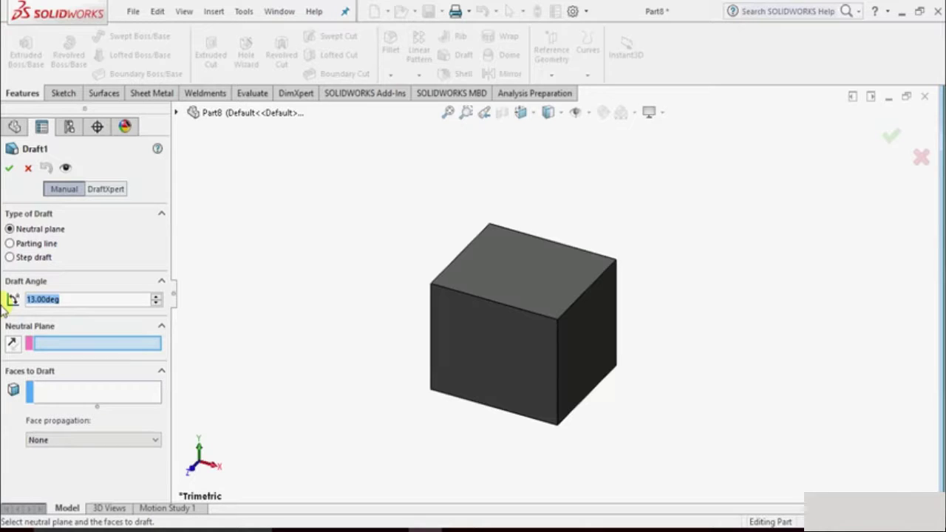
{"action": "type", "text": "10"}
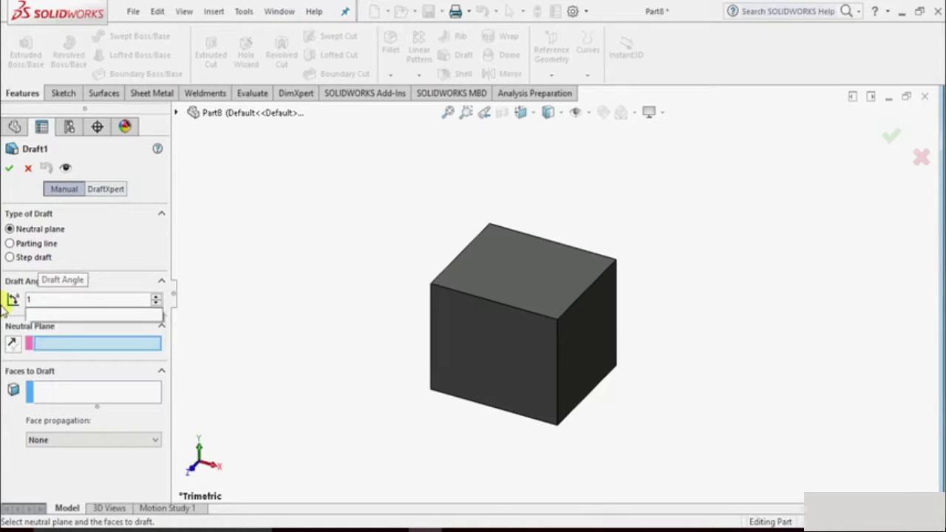
{"action": "key", "text": "Return"}
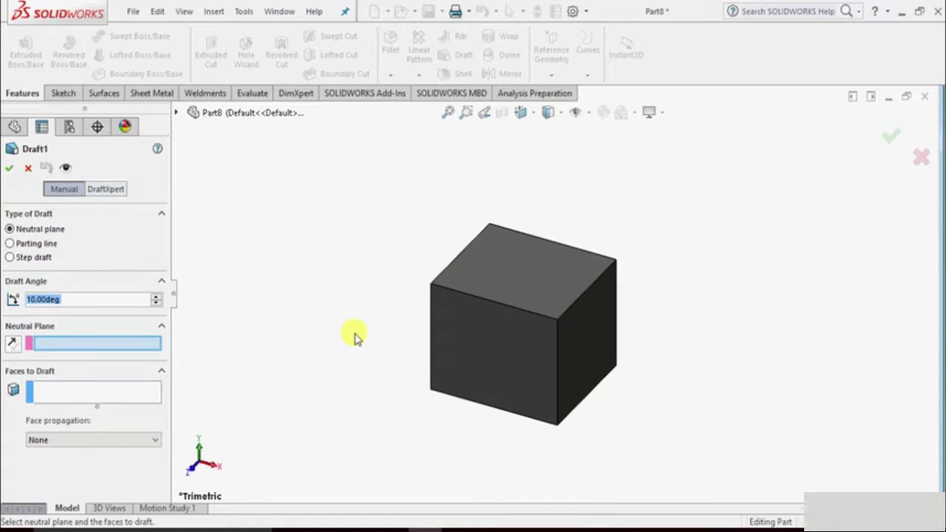
{"action": "scroll", "coordinate": [547, 262], "scroll_direction": "down", "scroll_amount": 2}
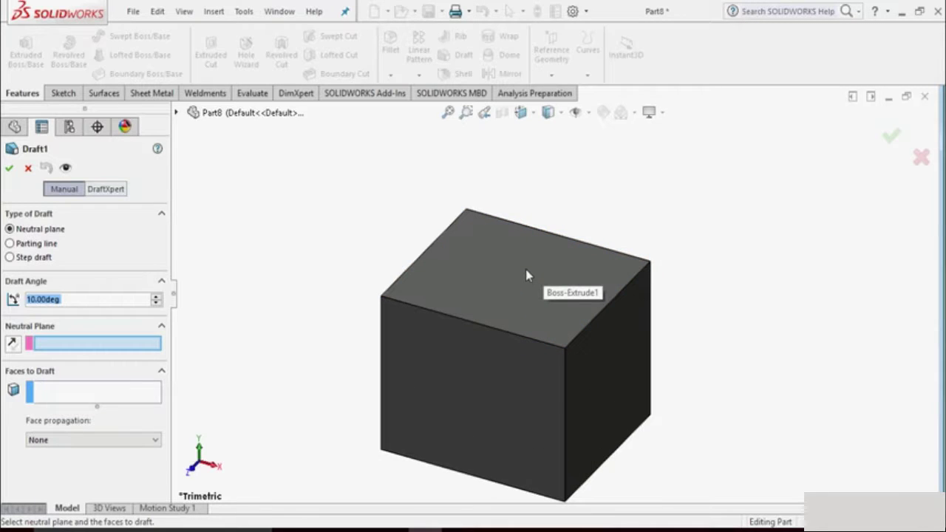
{"action": "left_click", "coordinate": [526, 272]}
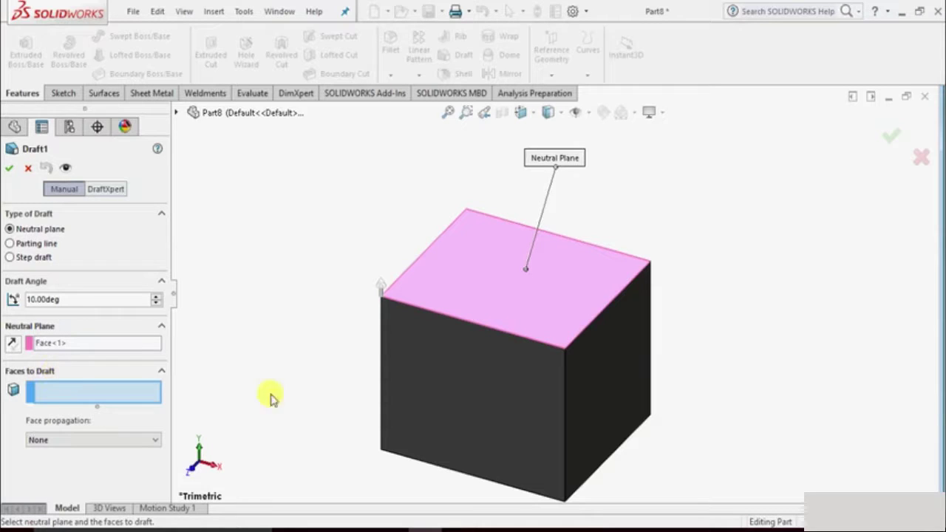
{"action": "left_click", "coordinate": [487, 381]}
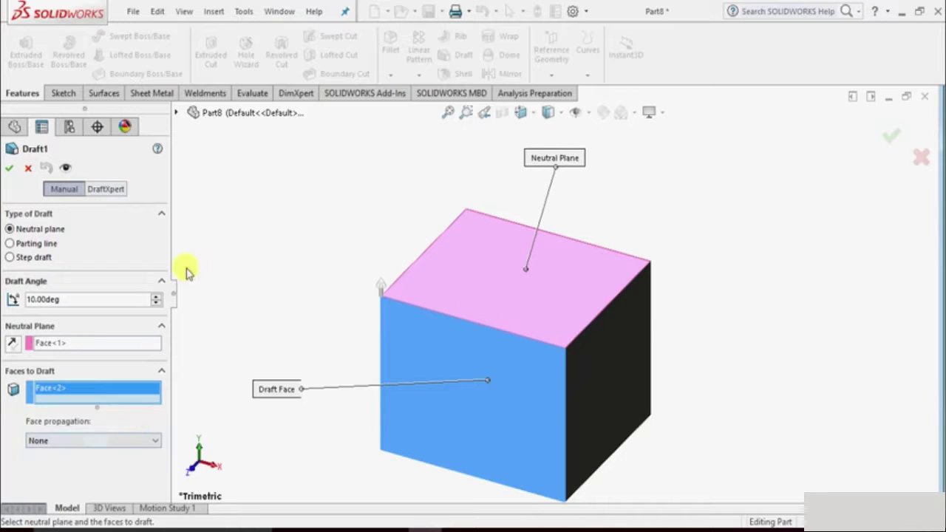
{"action": "left_click", "coordinate": [12, 171]}
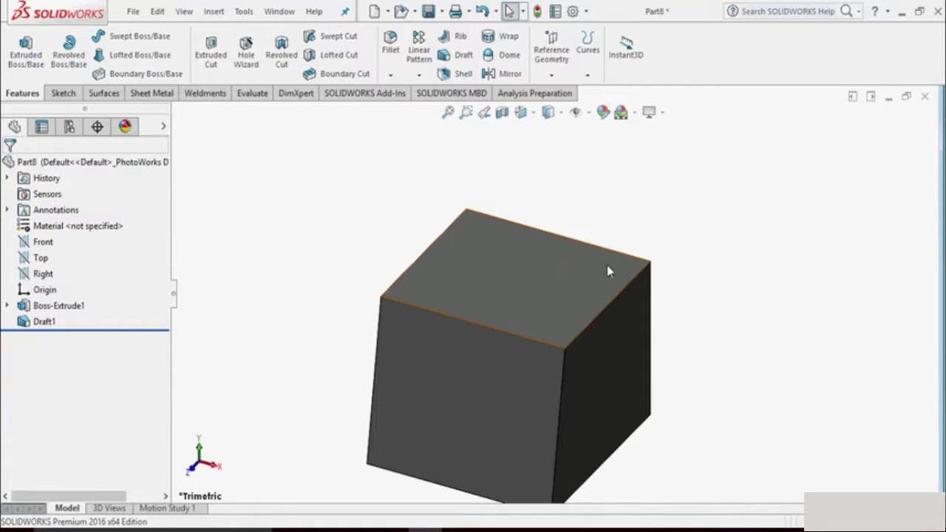
Step: Start a second neutral plane draft with the block's top face as the neutral plane
{"action": "middle_click_drag", "start_coordinate": [703, 348], "coordinate": [839, 314]}
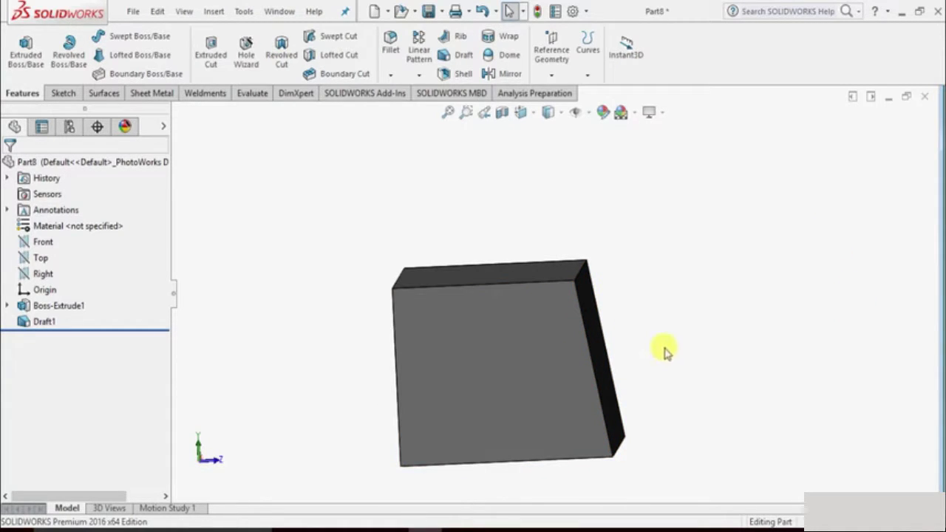
{"action": "middle_click_drag", "start_coordinate": [688, 321], "coordinate": [665, 369]}
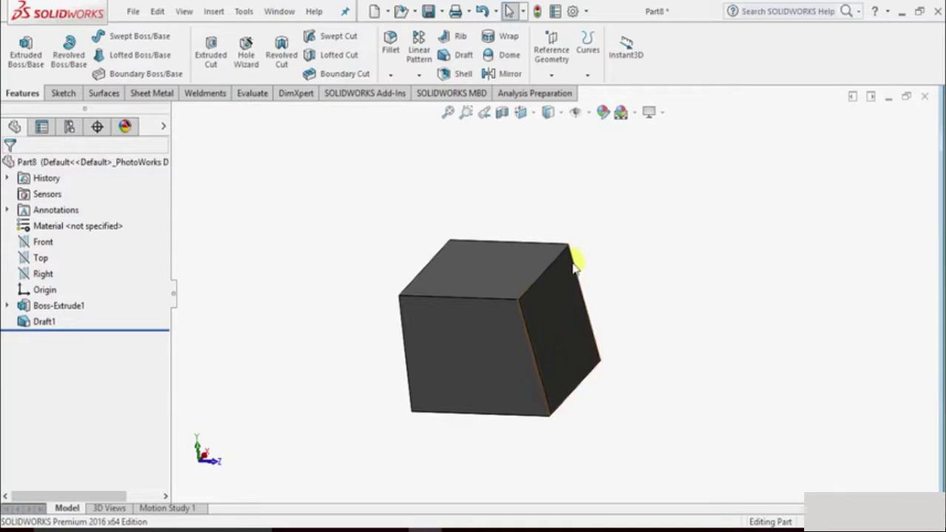
{"action": "scroll", "coordinate": [574, 267], "scroll_direction": "down", "scroll_amount": 2}
{"action": "scroll", "coordinate": [687, 224], "scroll_direction": "up", "scroll_amount": 2}
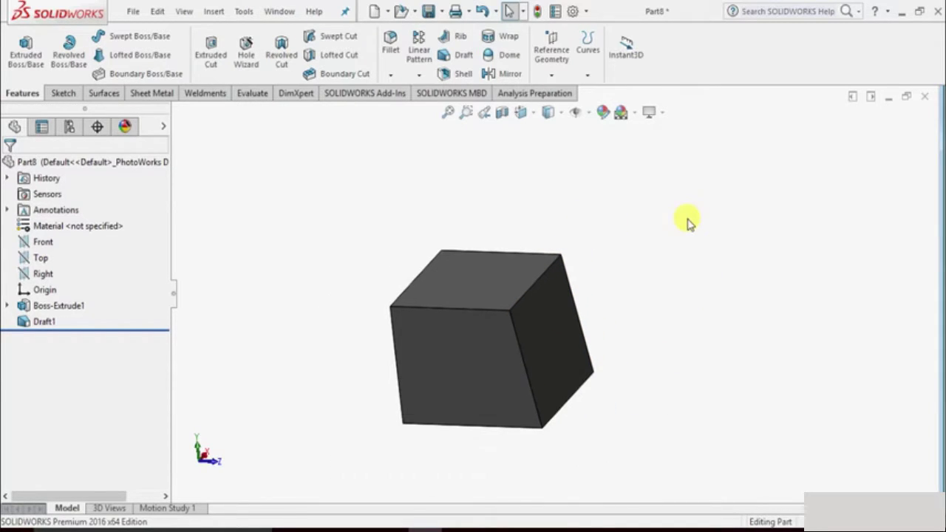
{"action": "left_click", "coordinate": [463, 54]}
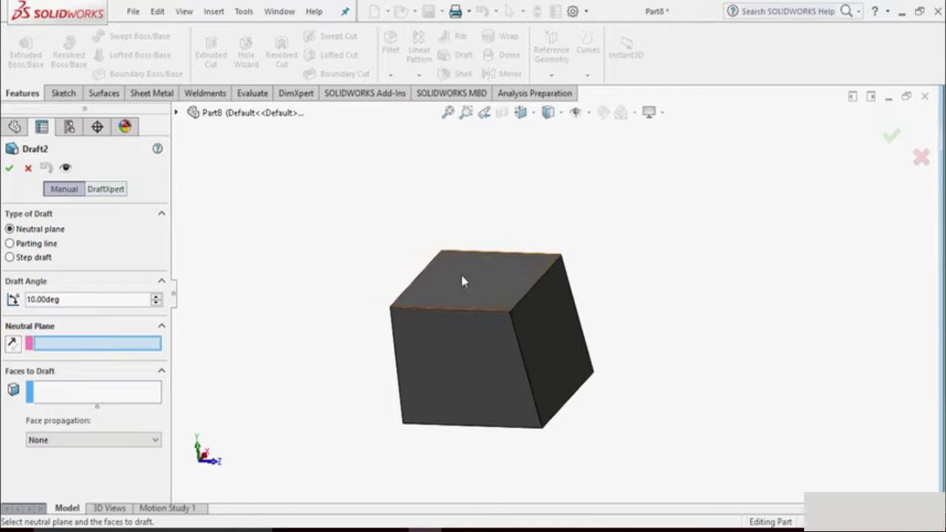
{"action": "scroll", "coordinate": [466, 276], "scroll_direction": "down", "scroll_amount": 2}
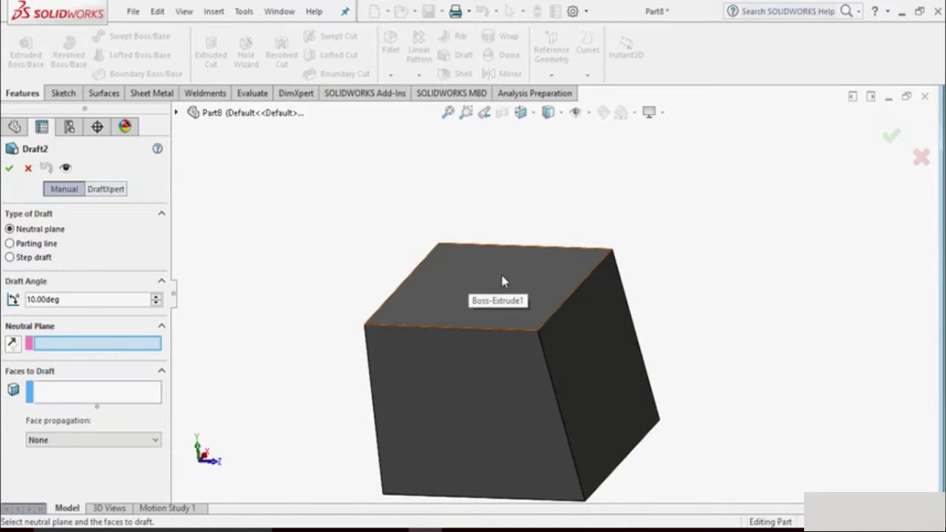
{"action": "left_click", "coordinate": [502, 282]}
{"action": "scroll", "coordinate": [570, 219], "scroll_direction": "up", "scroll_amount": 2}
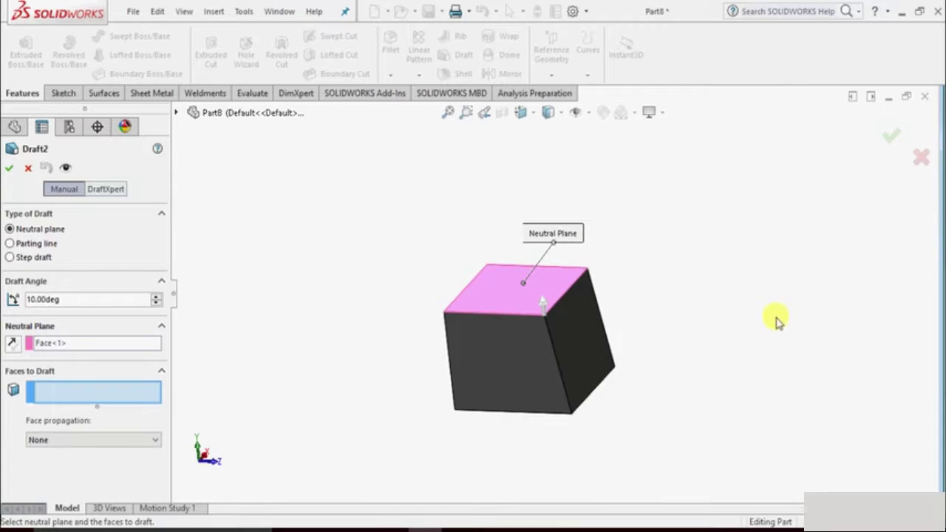
Step: Select the three undrafted side faces as faces to draft, keep face propagation at None, and apply the 10-degree draft
{"action": "middle_click_drag", "start_coordinate": [775, 319], "coordinate": [825, 276]}
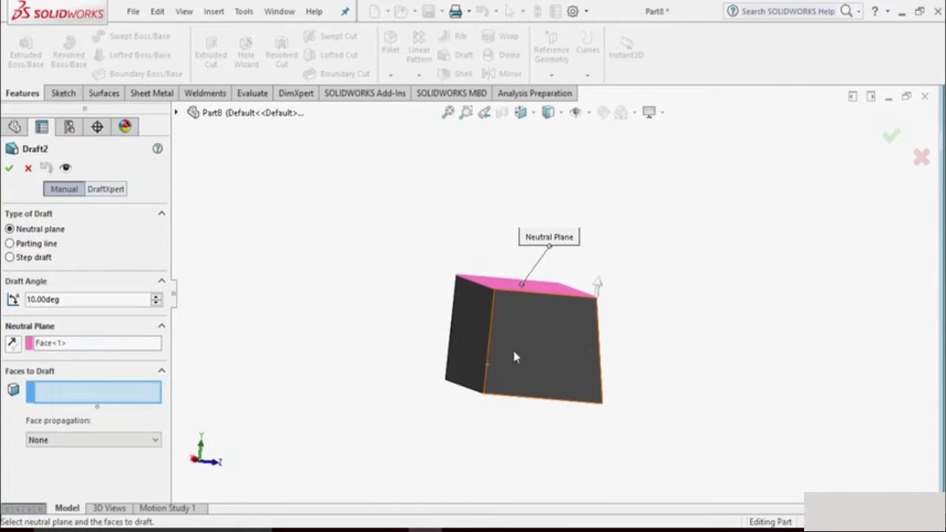
{"action": "left_click", "coordinate": [540, 338]}
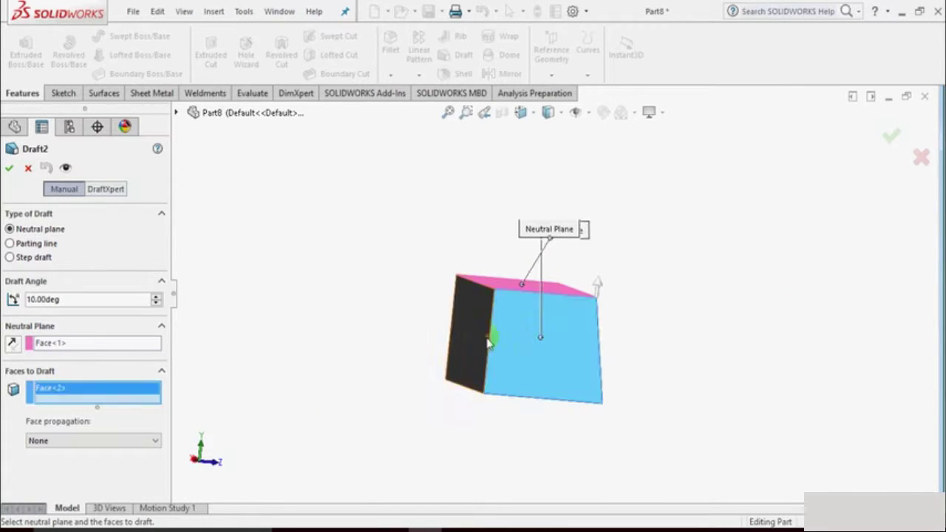
{"action": "left_click", "coordinate": [463, 337]}
{"action": "middle_click_drag", "start_coordinate": [714, 338], "coordinate": [866, 357]}
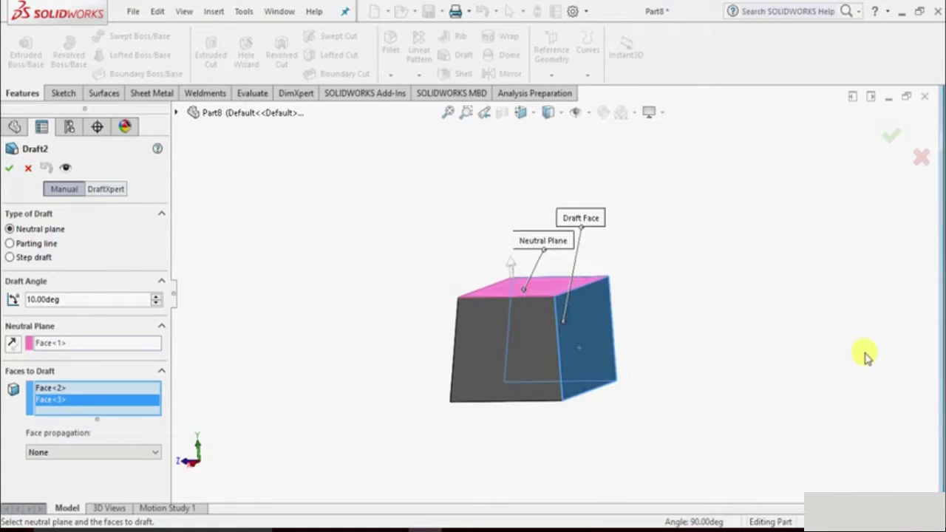
{"action": "left_click", "coordinate": [532, 354]}
{"action": "middle_click_drag", "start_coordinate": [532, 355], "coordinate": [716, 367]}
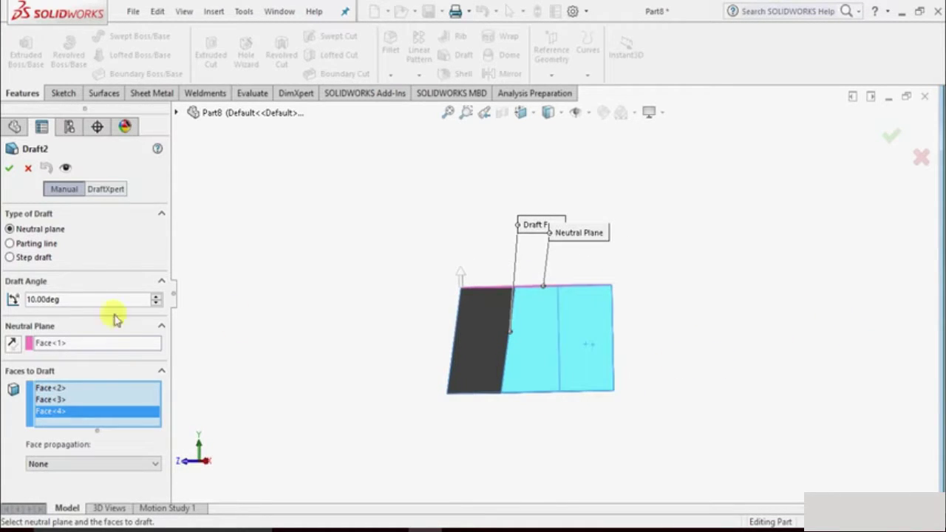
{"action": "left_click", "coordinate": [50, 466]}
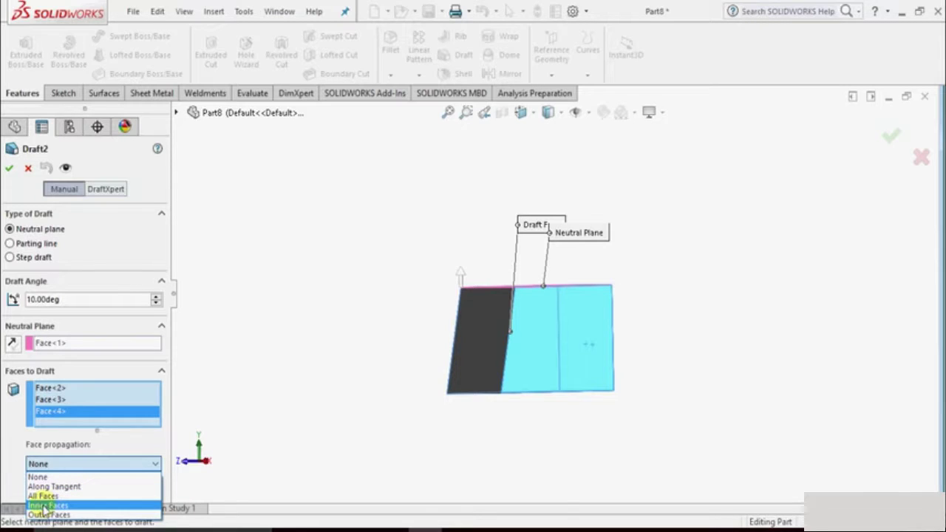
{"action": "left_click", "coordinate": [81, 477]}
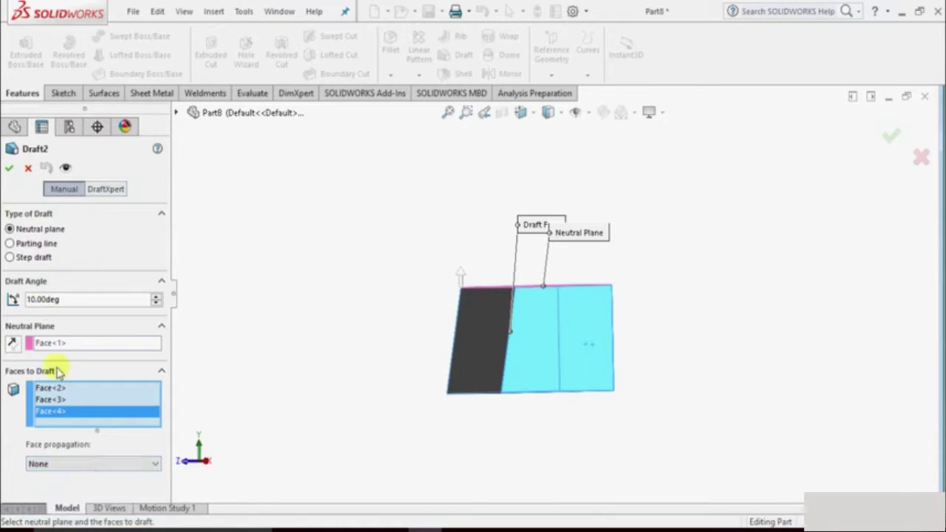
{"action": "left_click", "coordinate": [12, 175]}
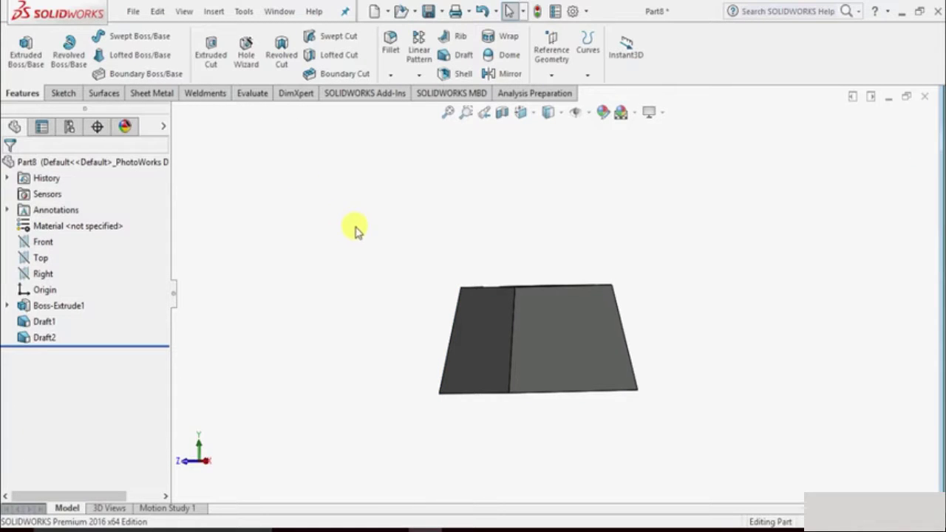
{"action": "middle_click_drag", "start_coordinate": [355, 228], "coordinate": [466, 299]}
{"action": "middle_click_drag", "start_coordinate": [289, 230], "coordinate": [466, 237]}
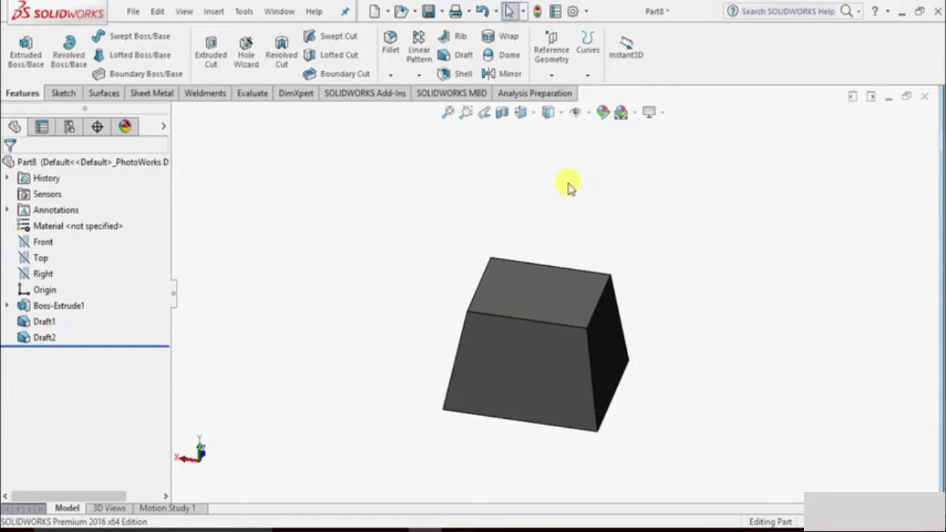
{"action": "middle_click_drag", "start_coordinate": [695, 262], "coordinate": [743, 264]}
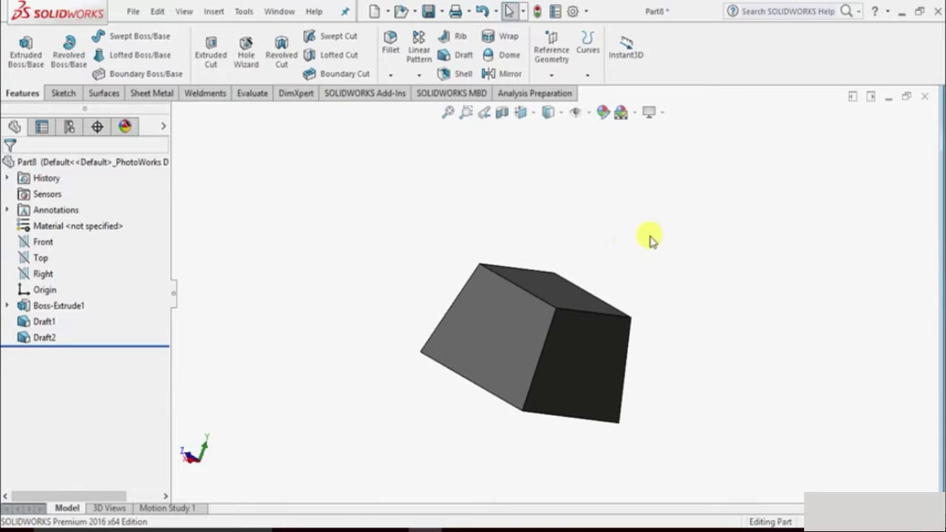
{"action": "middle_click_drag", "start_coordinate": [650, 237], "coordinate": [633, 284]}
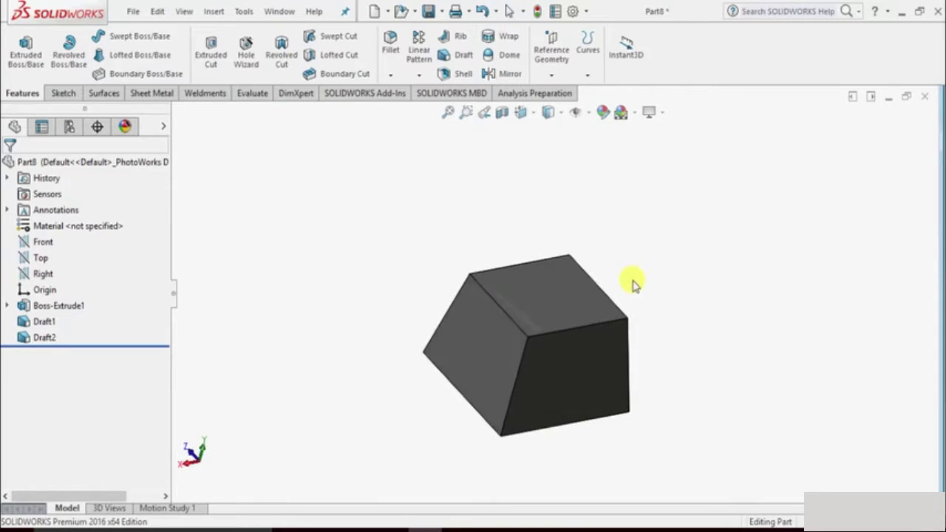
Step: Draft the block's top face by 10 degrees with a neutral plane draft, using an adjacent tapered side face as the neutral plane
{"action": "left_click", "coordinate": [442, 56]}
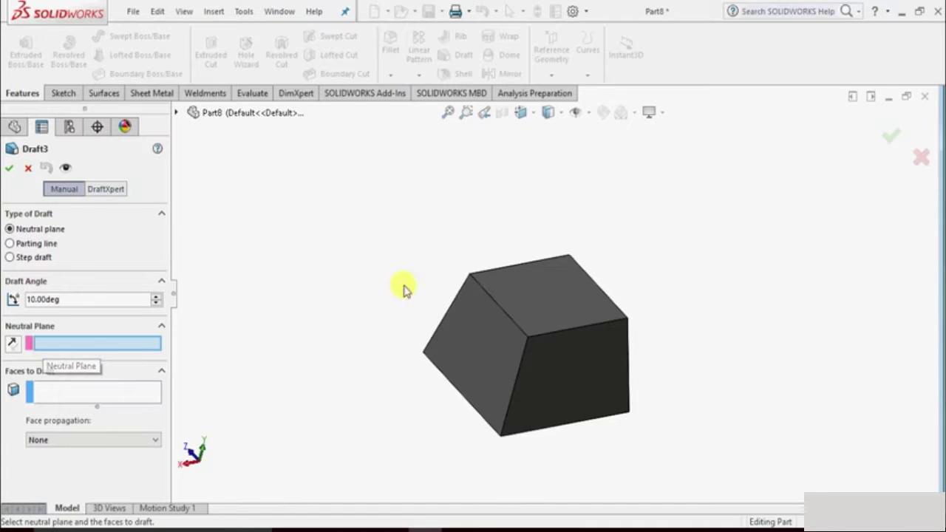
{"action": "scroll", "coordinate": [534, 259], "scroll_direction": "down", "scroll_amount": 2}
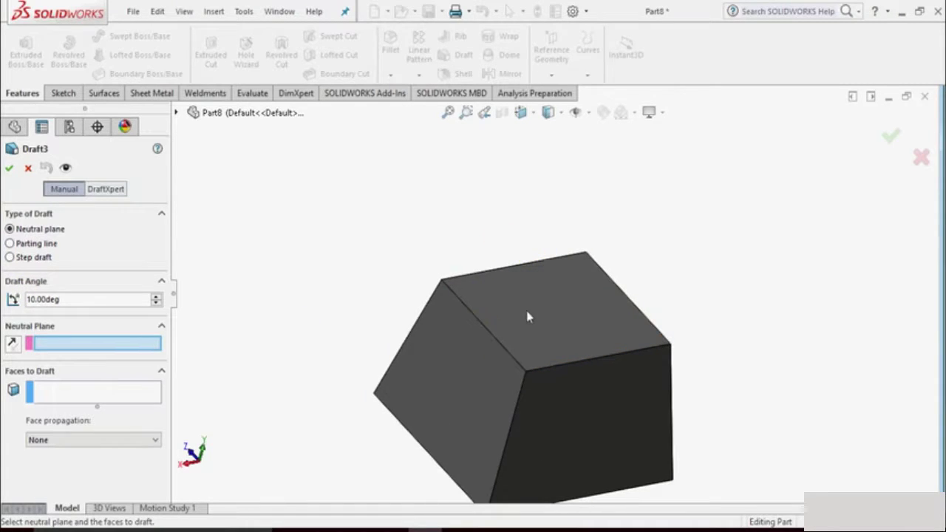
{"action": "left_click", "coordinate": [435, 368]}
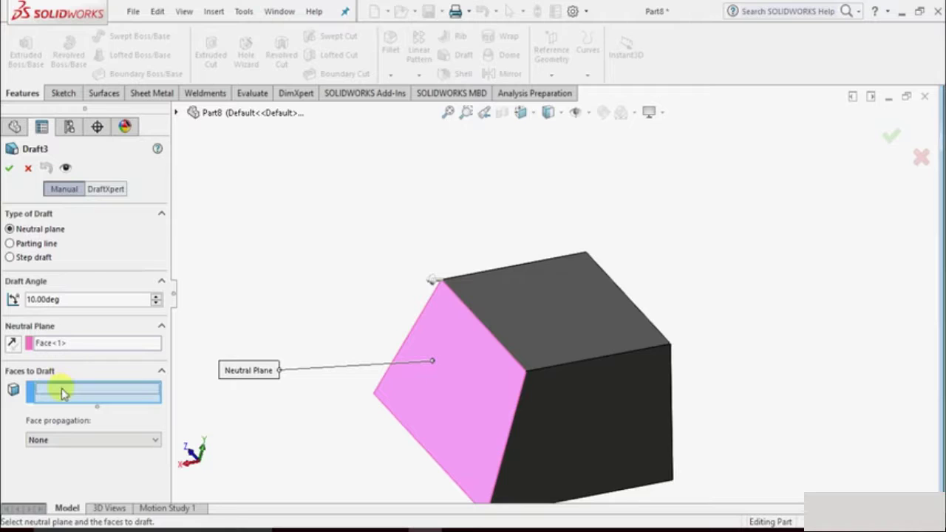
{"action": "left_click", "coordinate": [571, 299]}
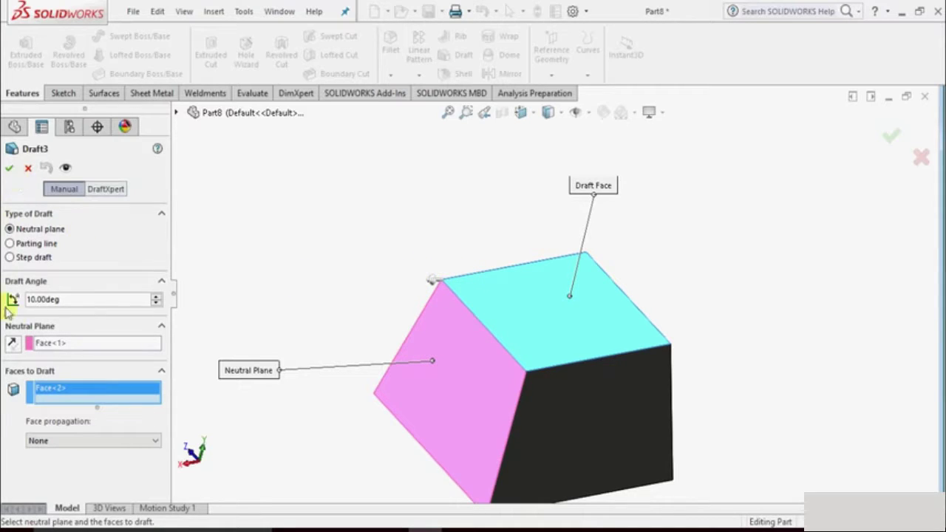
{"action": "left_click", "coordinate": [9, 168]}
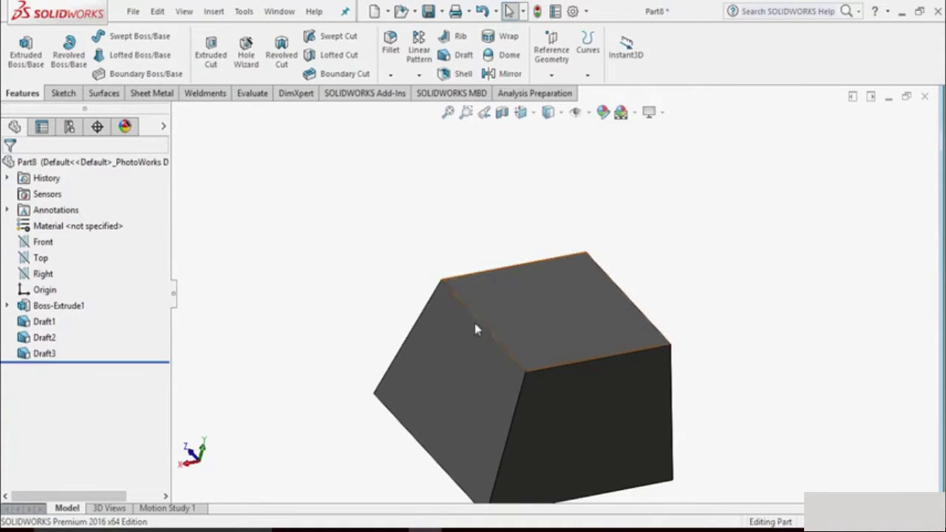
{"action": "scroll", "coordinate": [706, 246], "scroll_direction": "up", "scroll_amount": 1}
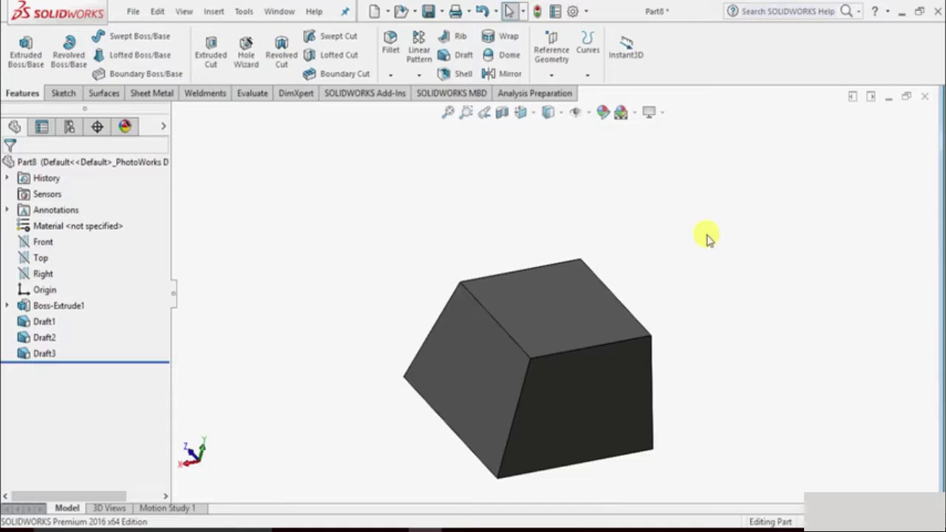
{"action": "scroll", "coordinate": [706, 234], "scroll_direction": "up", "scroll_amount": 1}
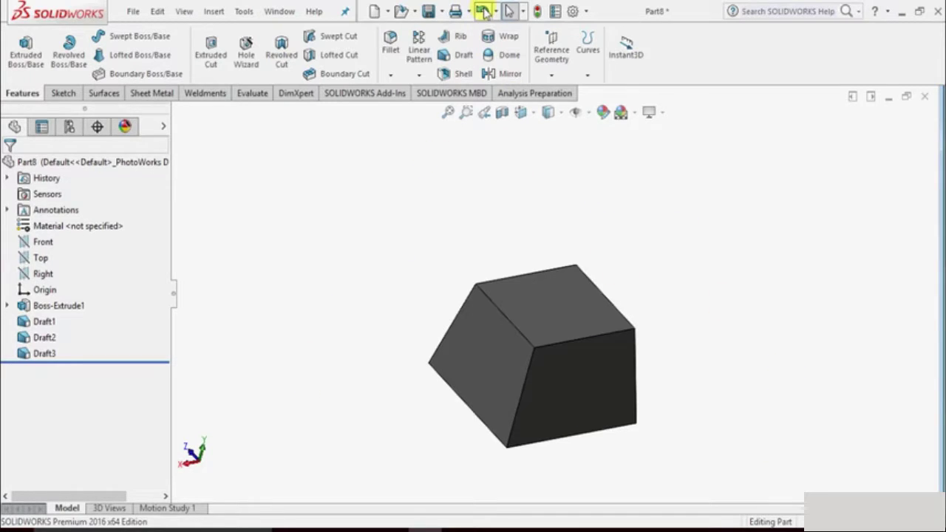
Step: Undo all three drafts applied to the extruded block
{"action": "left_click", "coordinate": [484, 10]}
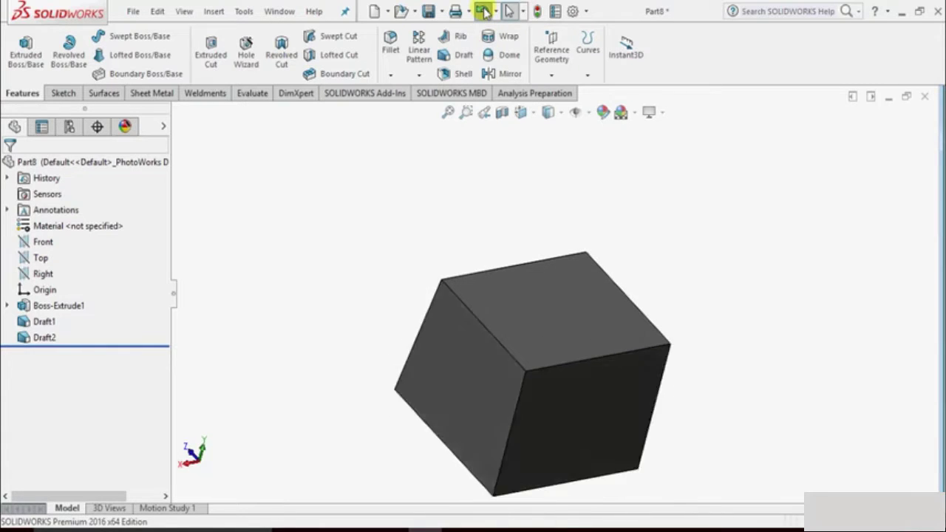
{"action": "left_click", "coordinate": [484, 11]}
{"action": "left_click", "coordinate": [484, 10]}
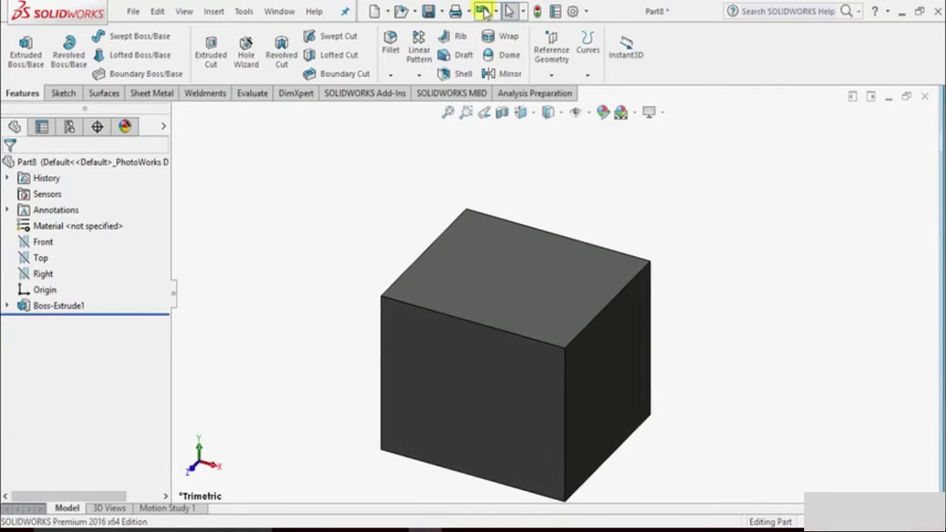
{"action": "scroll", "coordinate": [724, 253], "scroll_direction": "up", "scroll_amount": 3}
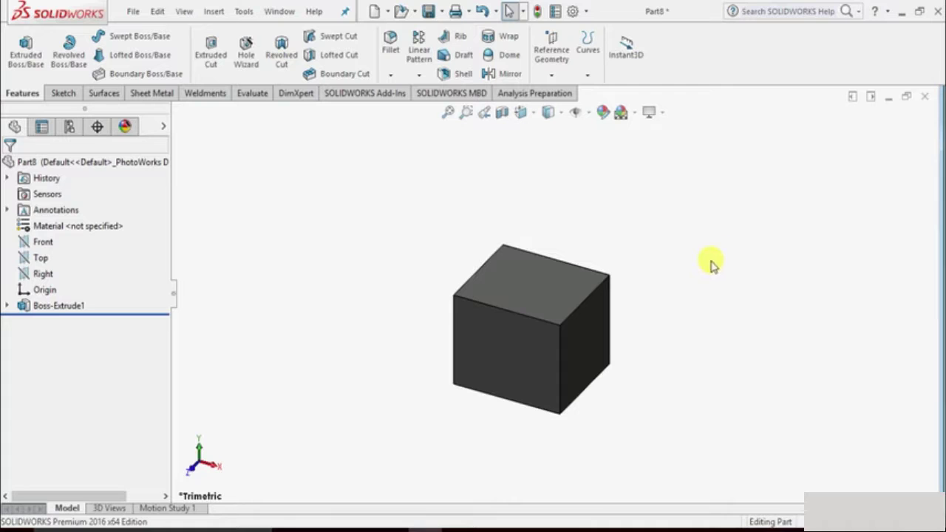
Step: Start a new sketch on the block's front face
{"action": "left_click", "coordinate": [65, 93]}
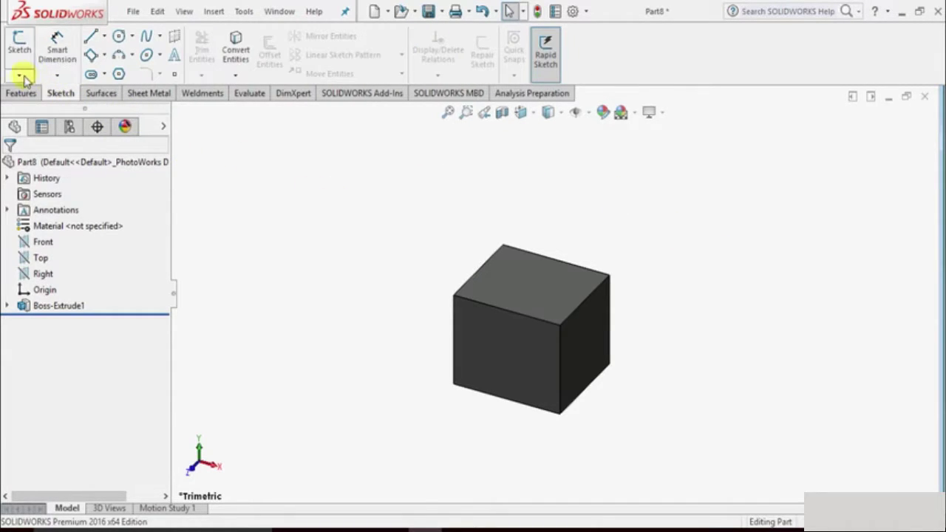
{"action": "left_click", "coordinate": [19, 46]}
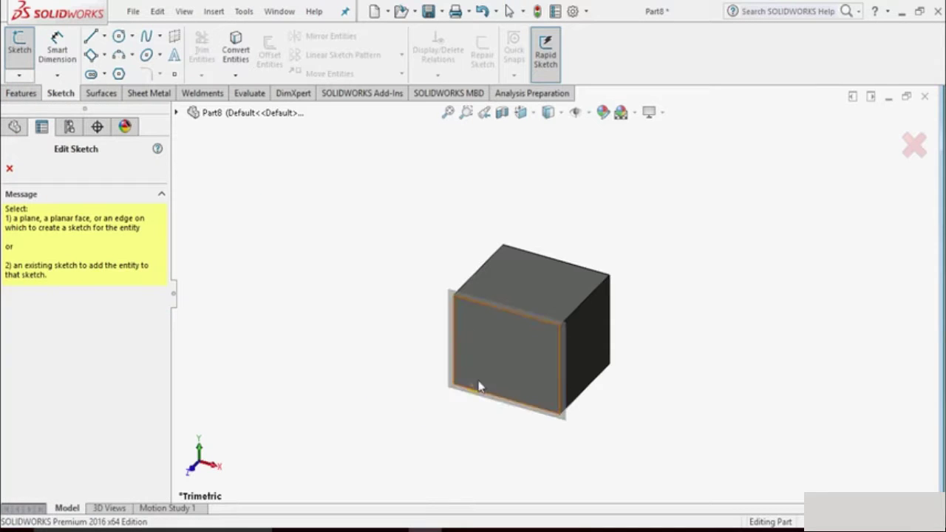
{"action": "left_click", "coordinate": [496, 355]}
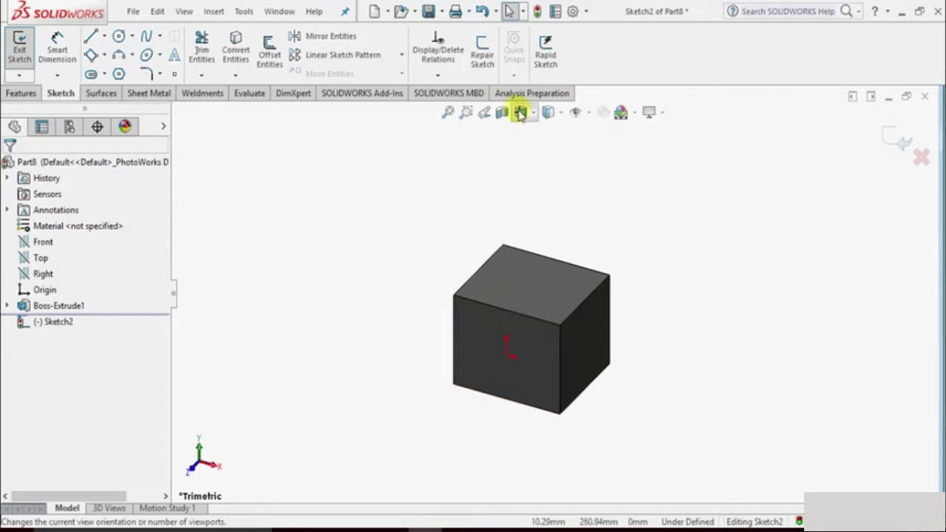
{"action": "left_click", "coordinate": [533, 114]}
{"action": "left_click", "coordinate": [583, 174]}
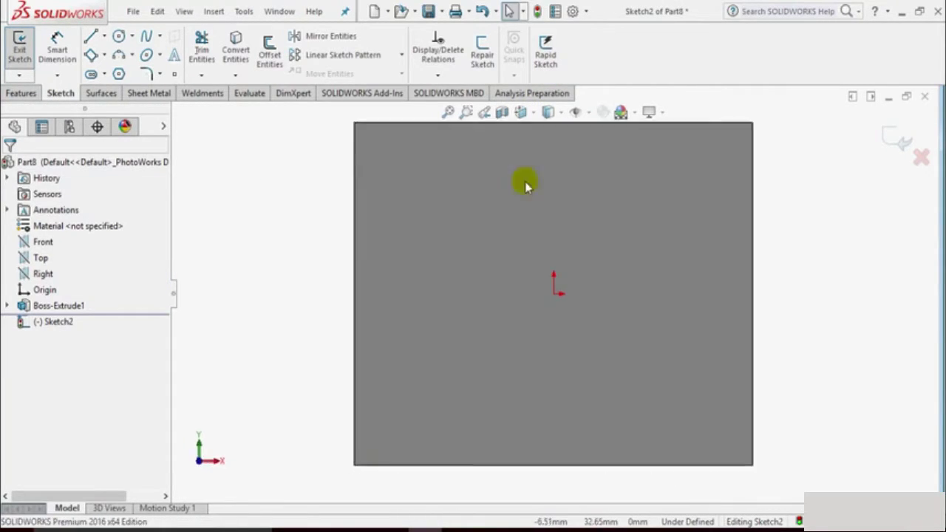
Step: Sketch one slanted line across the front face, rising from the left edge to the right edge near mid-height, and exit the sketch
{"action": "left_click", "coordinate": [104, 36]}
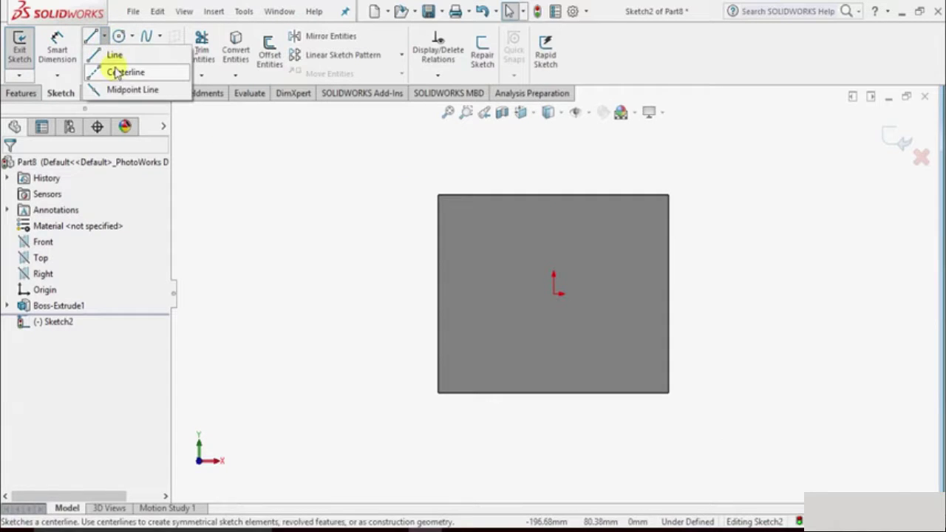
{"action": "left_click", "coordinate": [115, 57]}
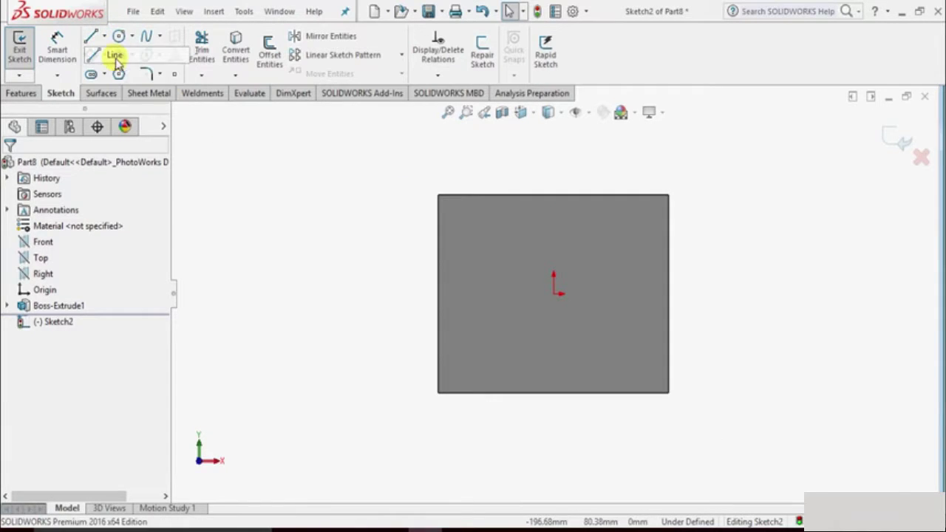
{"action": "left_click", "coordinate": [440, 325]}
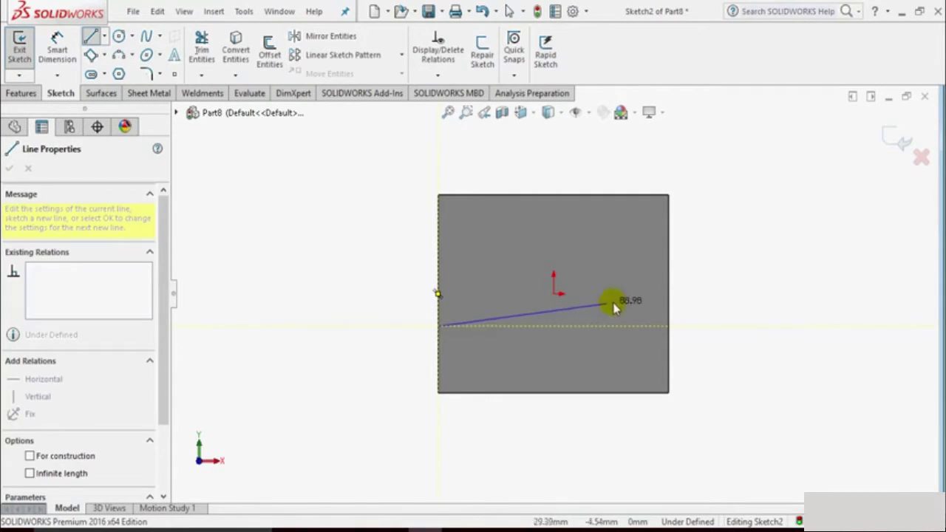
{"action": "double_click", "coordinate": [669, 273]}
{"action": "left_click", "coordinate": [10, 170]}
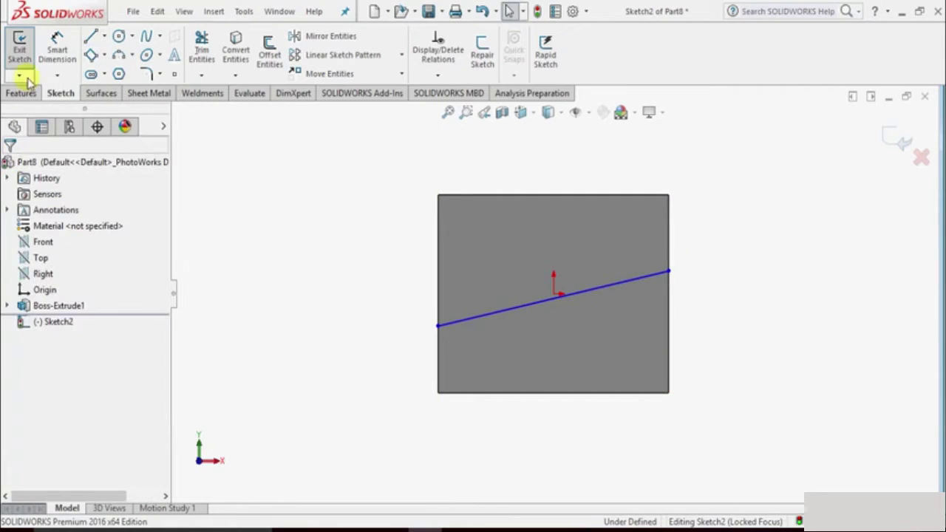
{"action": "left_click", "coordinate": [19, 46]}
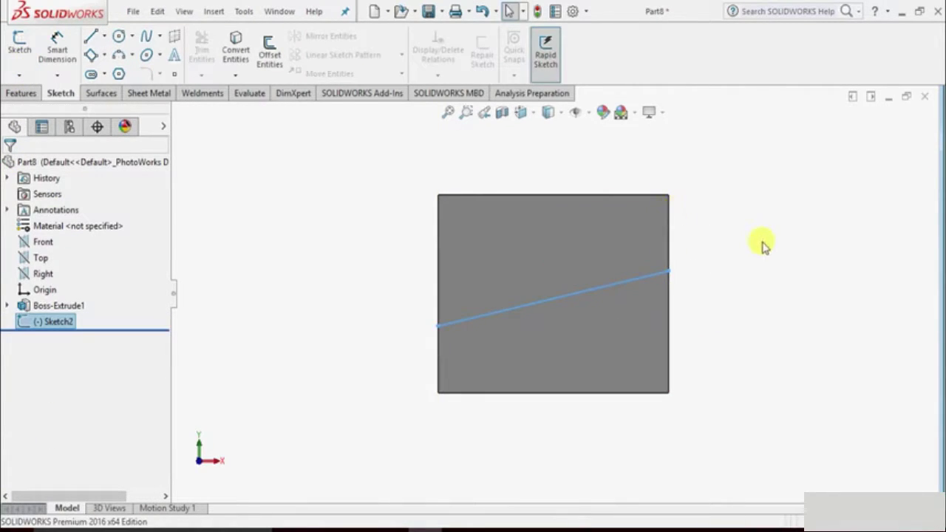
Step: Start a Split Line of the Projection type using the slanted line sketch as the sketch to project
{"action": "middle_click_drag", "start_coordinate": [754, 259], "coordinate": [728, 334]}
{"action": "key", "text": "f"}
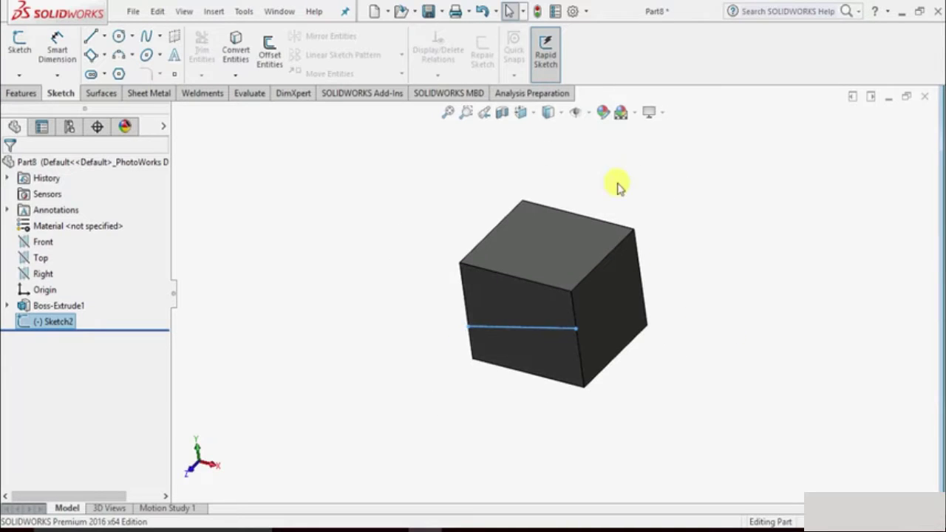
{"action": "left_click", "coordinate": [18, 93]}
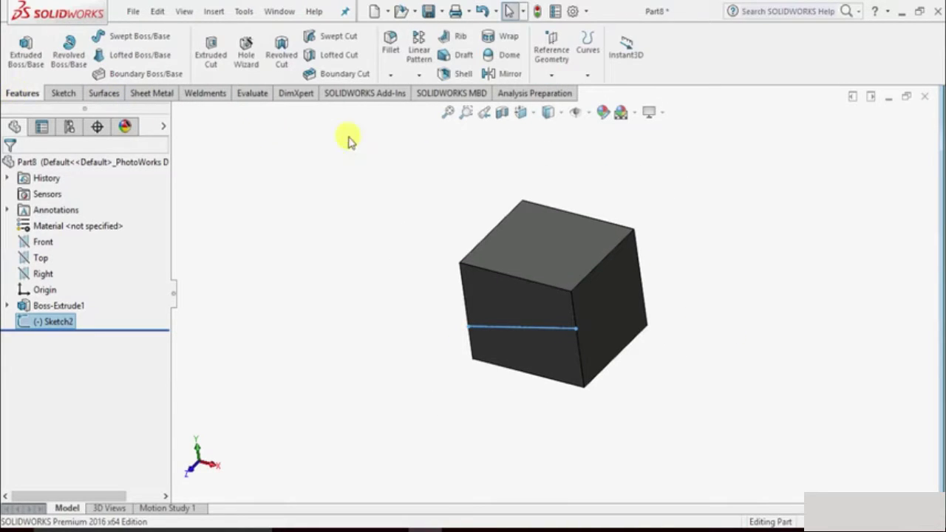
{"action": "left_click", "coordinate": [590, 74]}
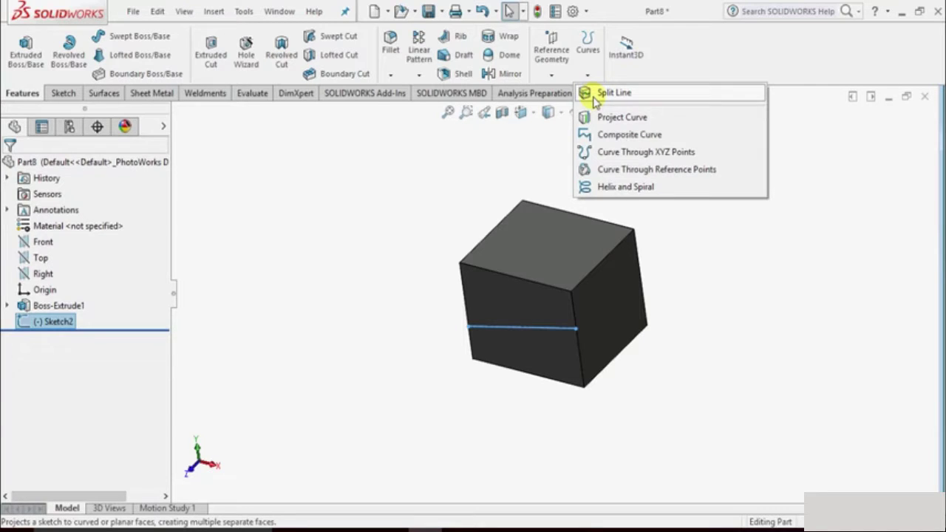
{"action": "left_click", "coordinate": [614, 93]}
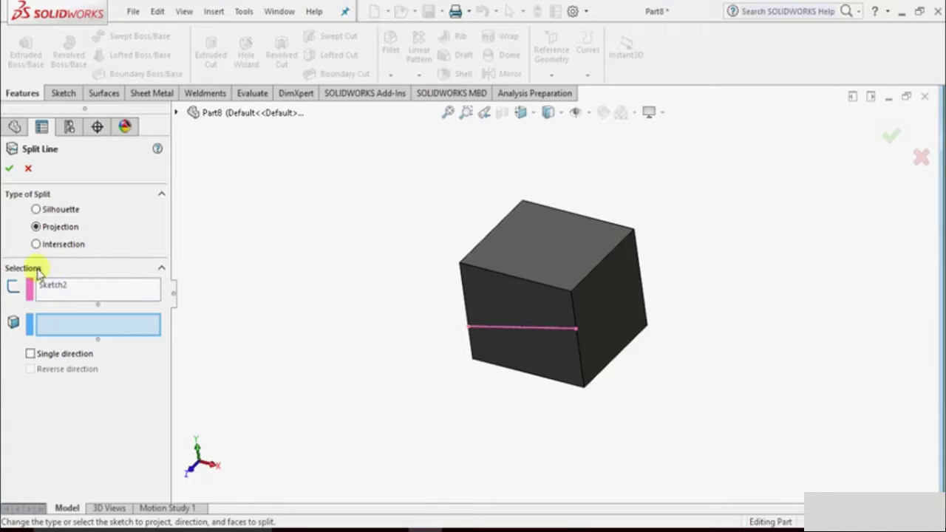
{"action": "left_click", "coordinate": [63, 294]}
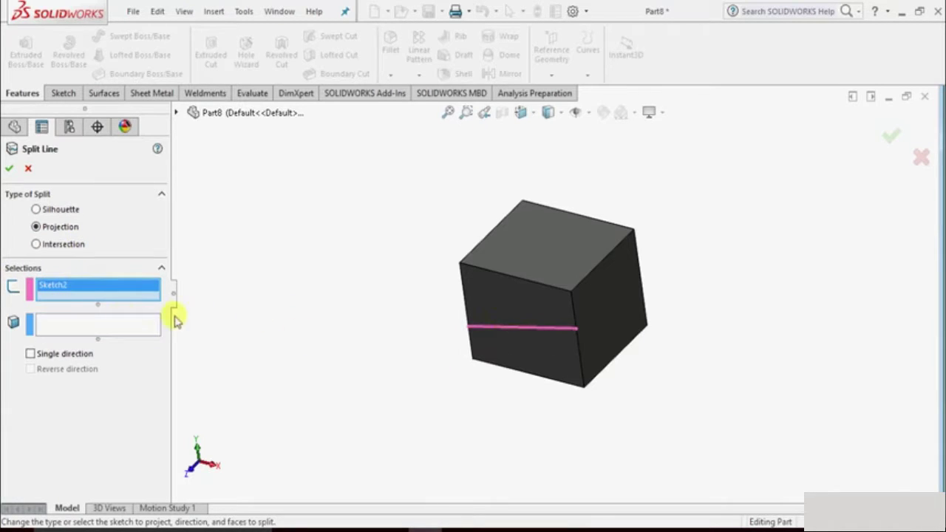
{"action": "left_click", "coordinate": [83, 325]}
Step: Select the block's four side faces as the faces to split and apply the split line
{"action": "middle_click_drag", "start_coordinate": [392, 443], "coordinate": [574, 397]}
{"action": "left_click", "coordinate": [594, 284]}
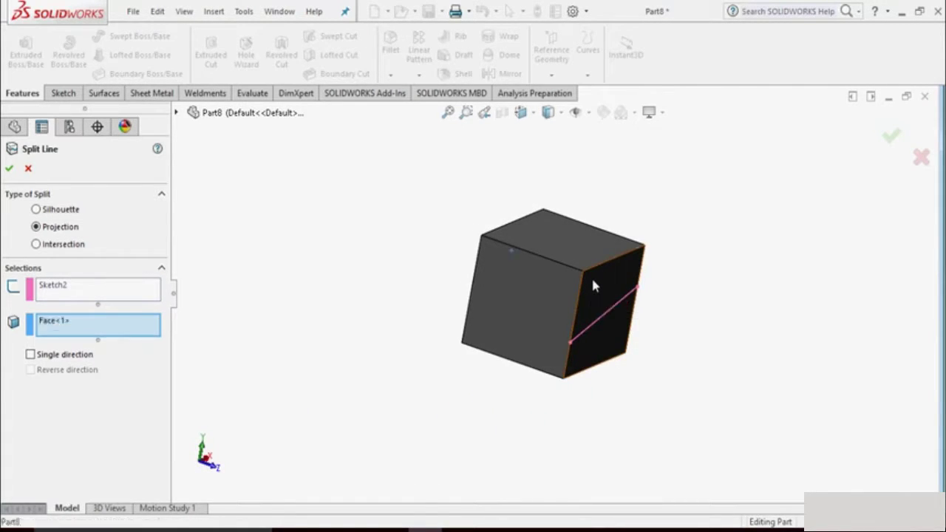
{"action": "left_click", "coordinate": [537, 302]}
{"action": "middle_click_drag", "start_coordinate": [627, 378], "coordinate": [757, 375]}
{"action": "left_click", "coordinate": [587, 301]}
{"action": "middle_click_drag", "start_coordinate": [671, 391], "coordinate": [787, 416]}
{"action": "left_click", "coordinate": [579, 303]}
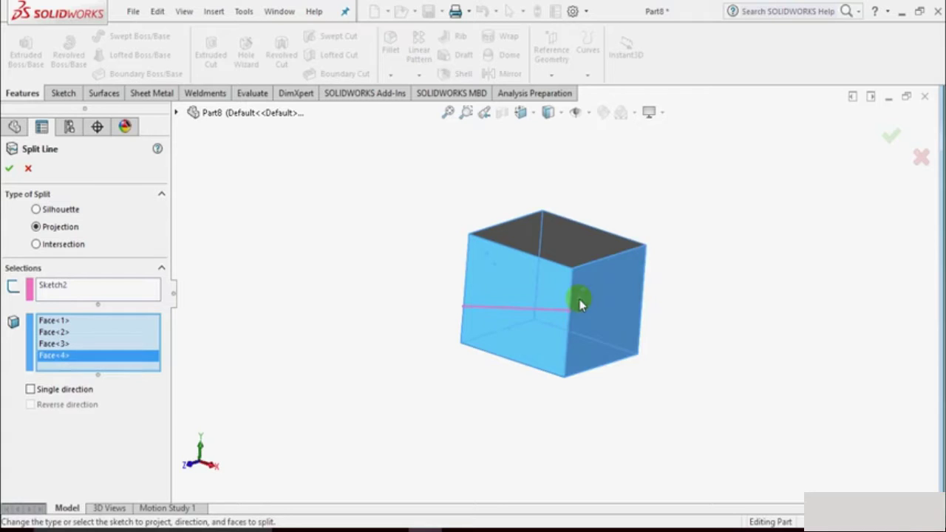
{"action": "left_click", "coordinate": [11, 170]}
Step: Start a parting line draft with the block's top face as the direction of pull
{"action": "middle_click_drag", "start_coordinate": [702, 332], "coordinate": [796, 292]}
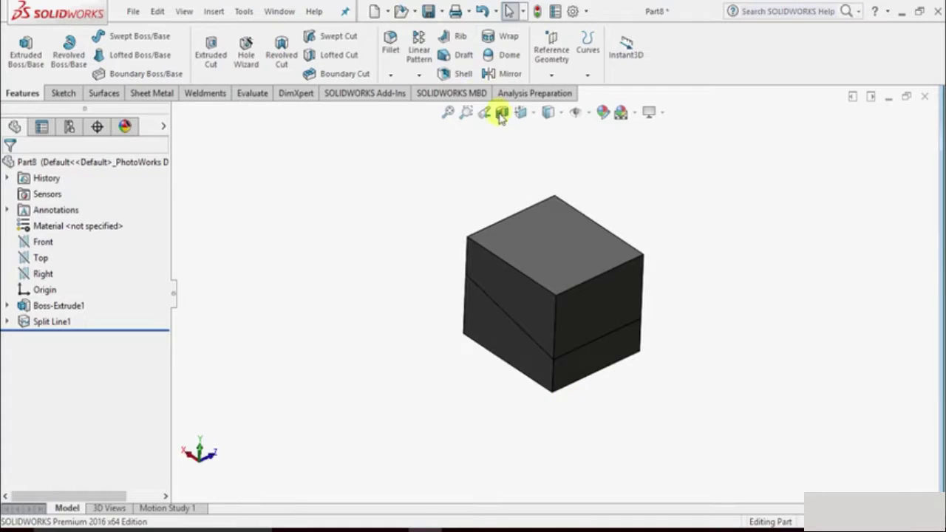
{"action": "left_click", "coordinate": [464, 52]}
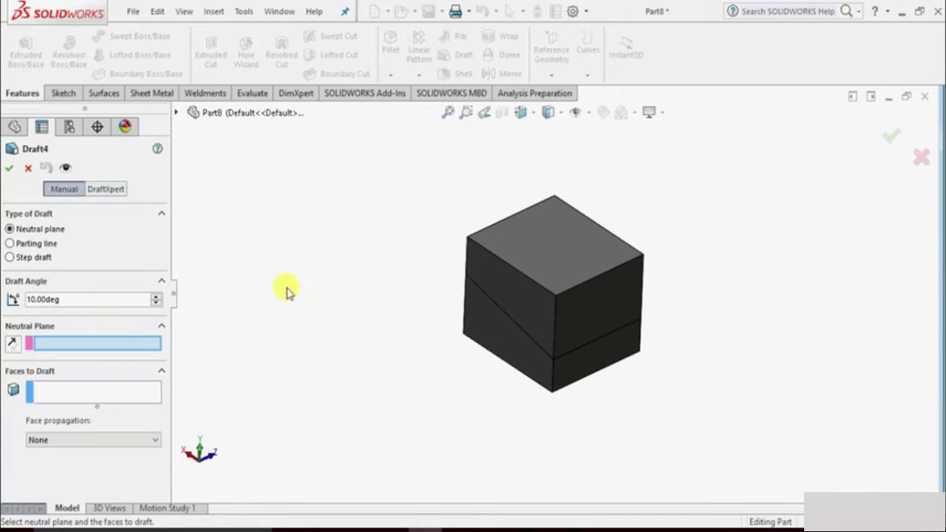
{"action": "left_click", "coordinate": [35, 243]}
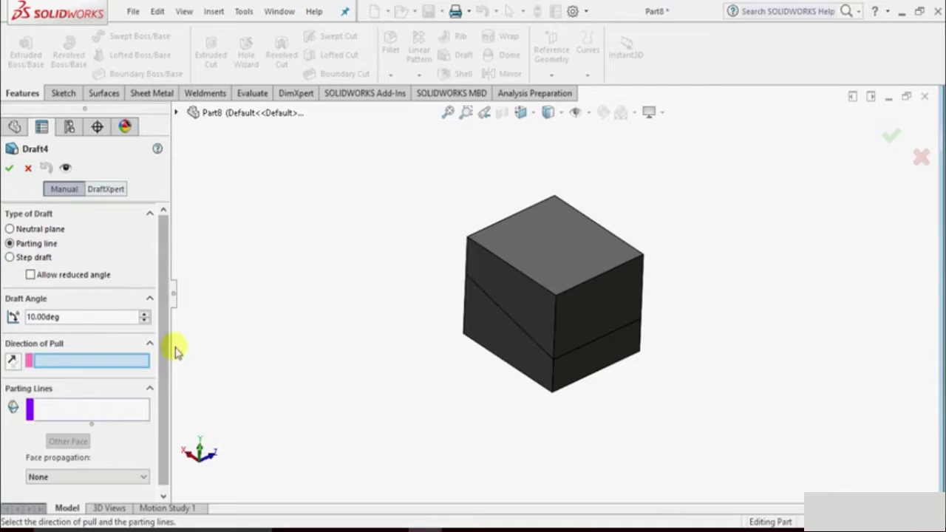
{"action": "scroll", "coordinate": [165, 384], "scroll_direction": "down", "scroll_amount": 1}
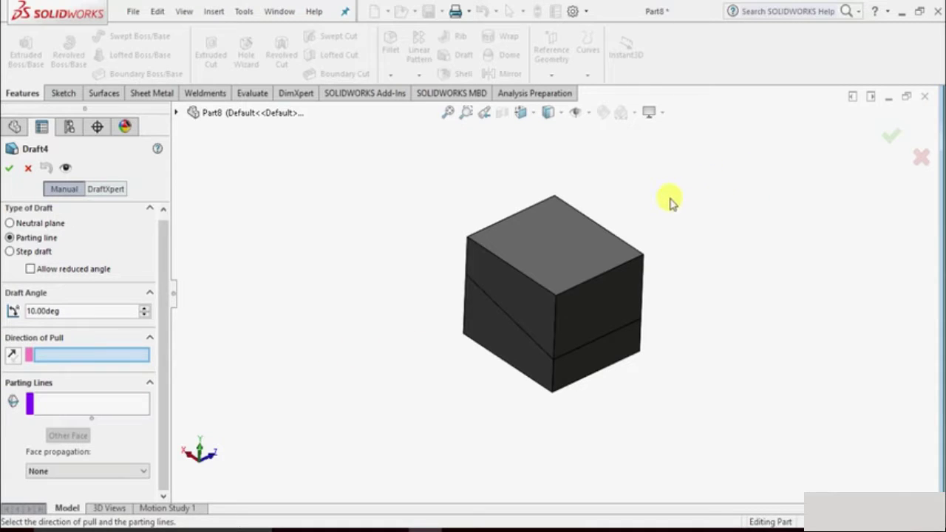
{"action": "scroll", "coordinate": [657, 194], "scroll_direction": "up", "scroll_amount": 1}
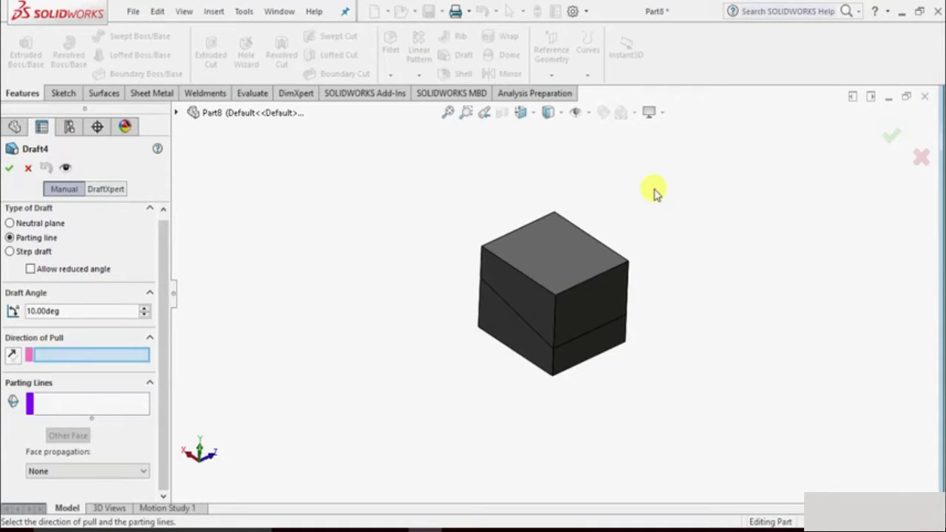
{"action": "scroll", "coordinate": [655, 193], "scroll_direction": "down", "scroll_amount": 2}
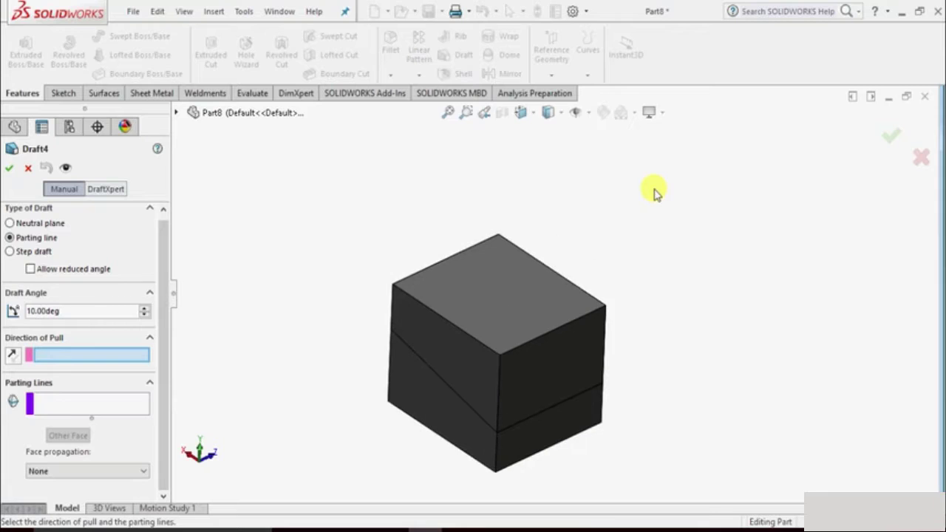
{"action": "left_click", "coordinate": [523, 288]}
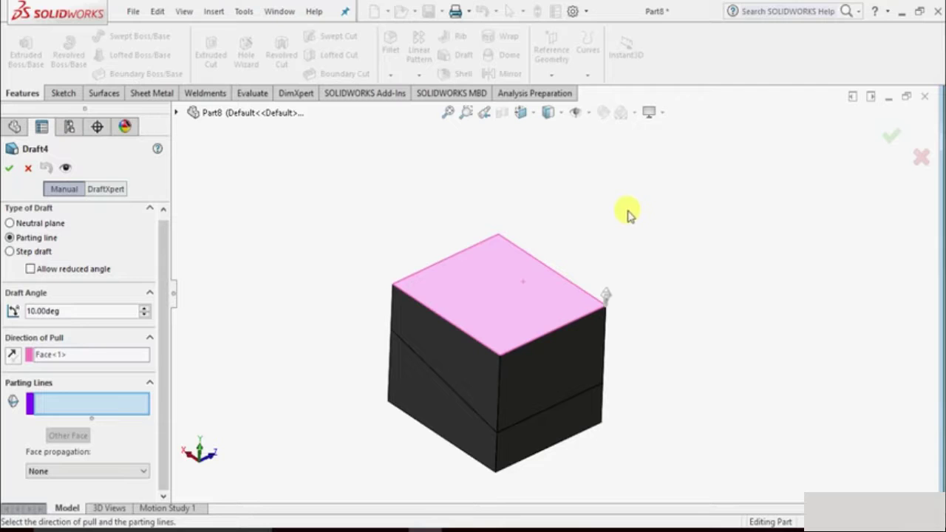
Step: Select the four split line edges around the block's side faces as the draft's parting lines
{"action": "scroll", "coordinate": [588, 204], "scroll_direction": "up", "scroll_amount": 1}
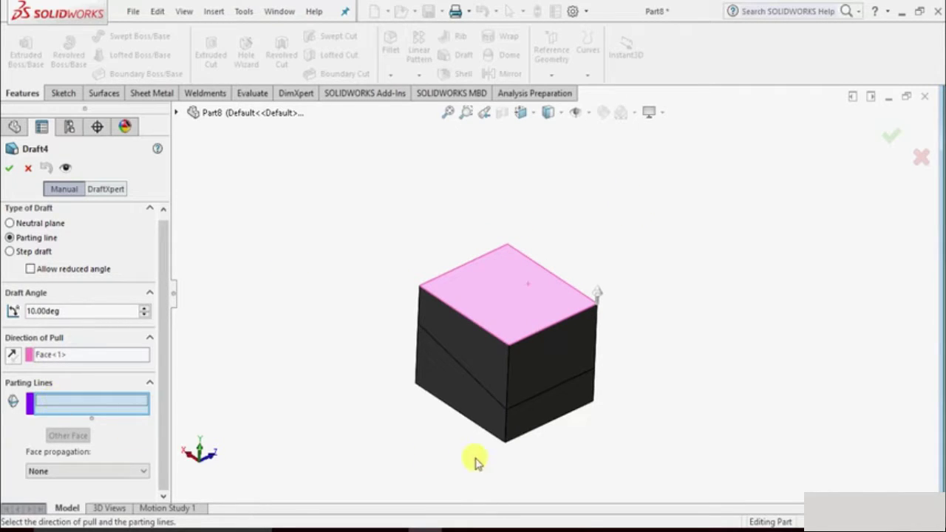
{"action": "scroll", "coordinate": [443, 325], "scroll_direction": "down", "scroll_amount": 3}
{"action": "left_click", "coordinate": [445, 317]}
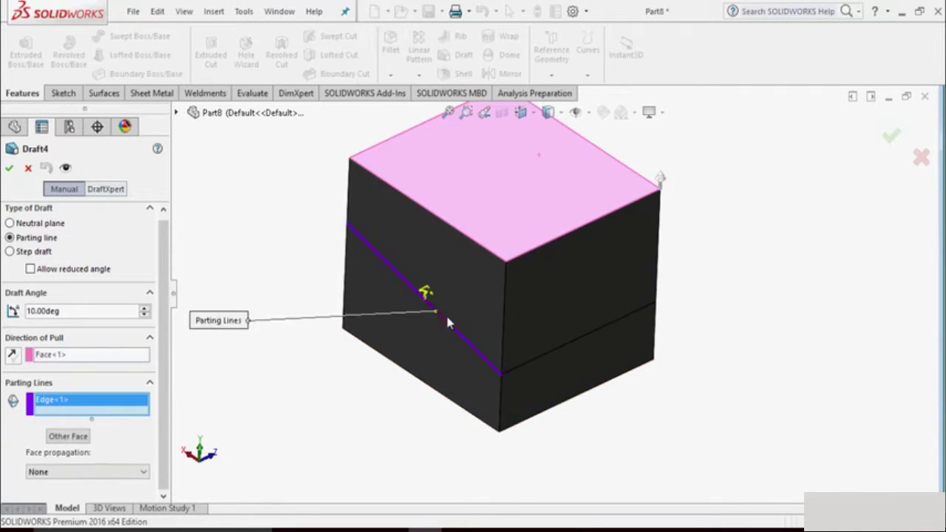
{"action": "left_click", "coordinate": [564, 350]}
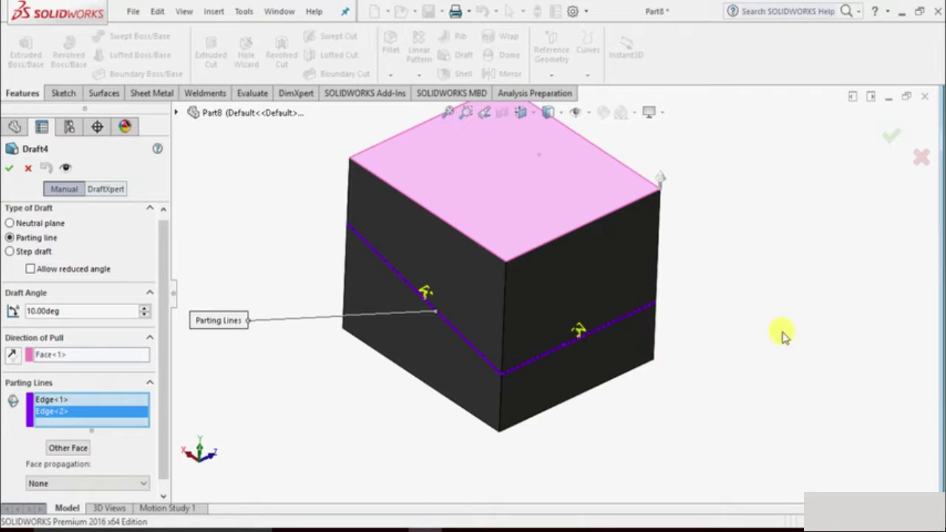
{"action": "middle_click_drag", "start_coordinate": [781, 332], "coordinate": [615, 326]}
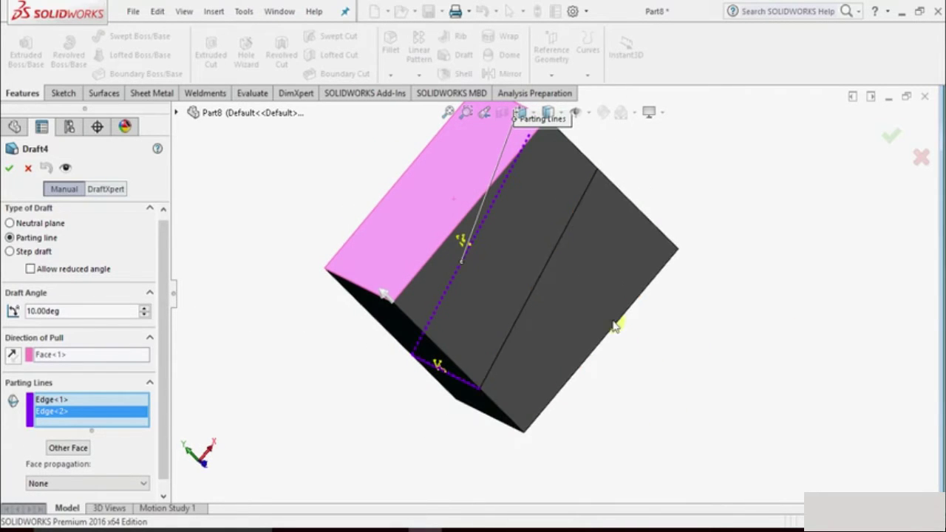
{"action": "left_click", "coordinate": [542, 269]}
{"action": "middle_click_drag", "start_coordinate": [755, 303], "coordinate": [743, 406]}
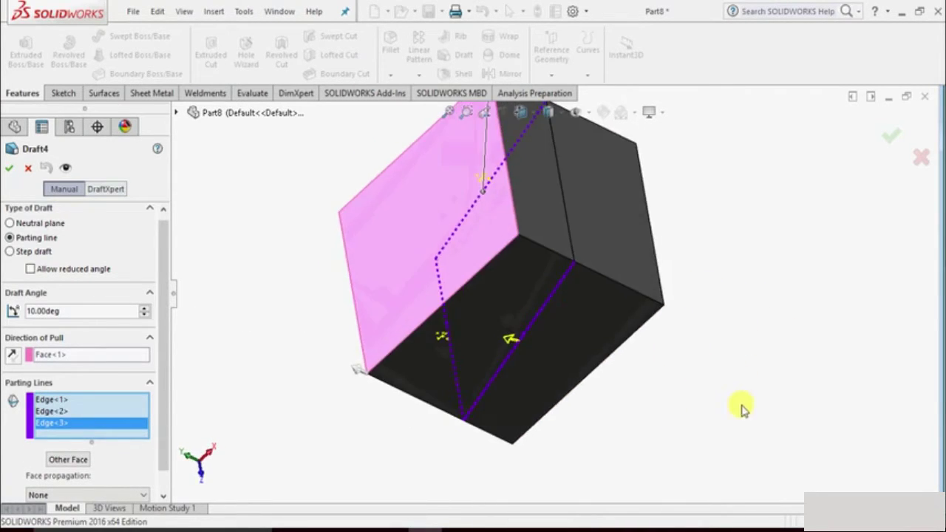
{"action": "left_click", "coordinate": [565, 221]}
{"action": "middle_click_drag", "start_coordinate": [810, 352], "coordinate": [831, 241]}
{"action": "scroll", "coordinate": [530, 374], "scroll_direction": "up", "scroll_amount": 1}
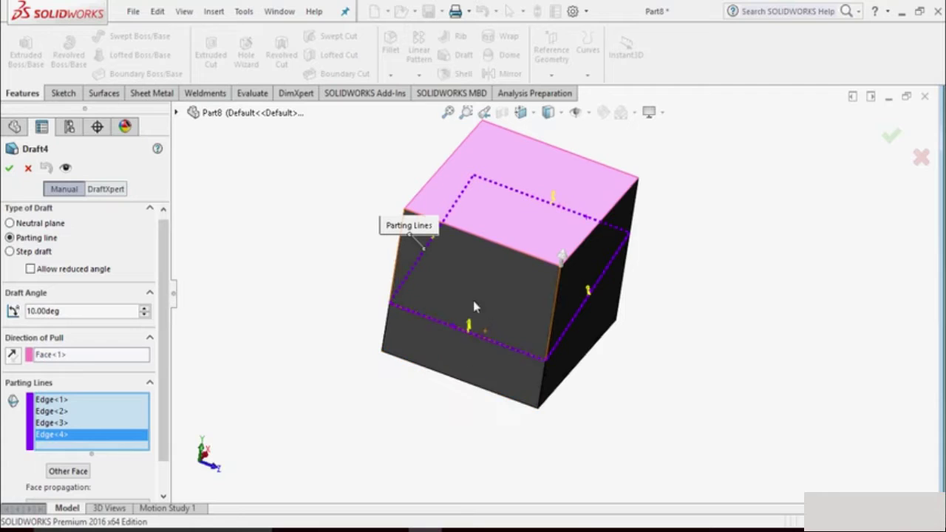
Step: Flip the last parting edge's draft side with Other Face, flip it back, and apply the 10° parting line draft
{"action": "left_click", "coordinate": [68, 473]}
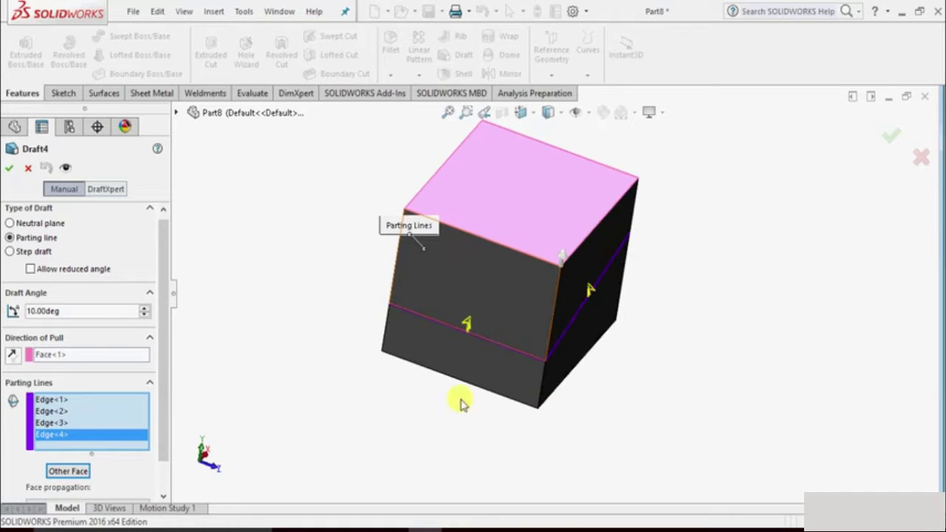
{"action": "middle_click_drag", "start_coordinate": [286, 369], "coordinate": [255, 366]}
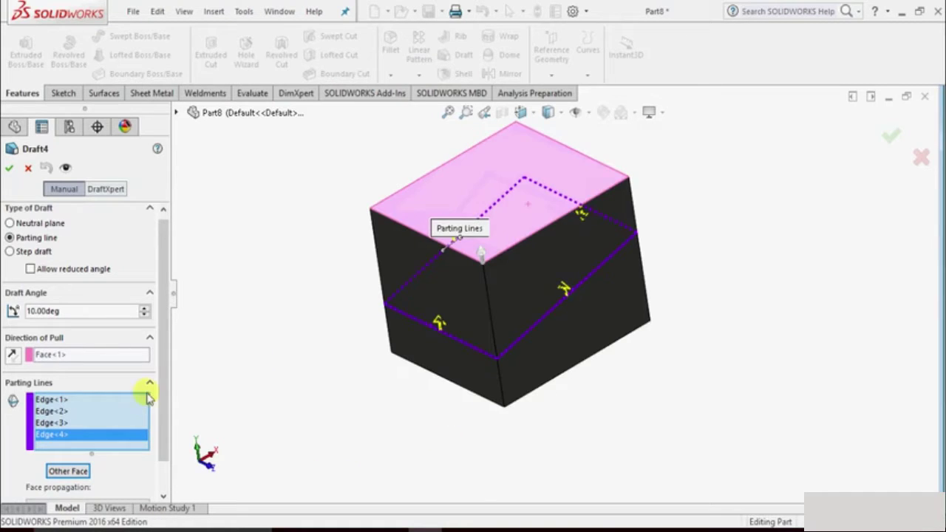
{"action": "left_click", "coordinate": [72, 475]}
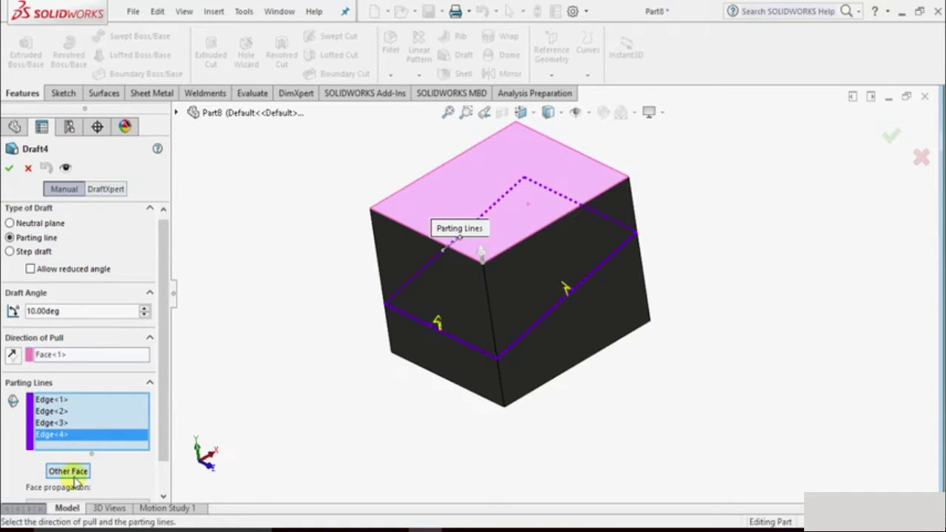
{"action": "left_click", "coordinate": [10, 168]}
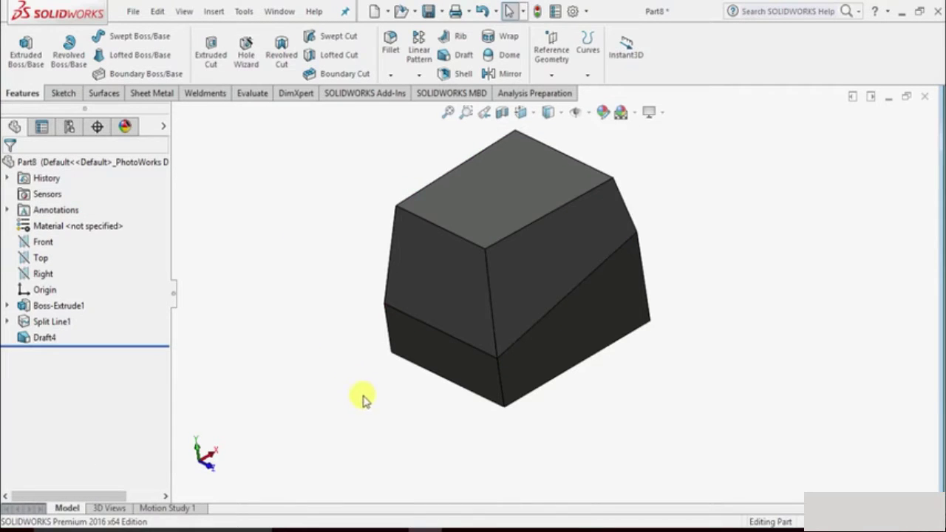
{"action": "middle_click_drag", "start_coordinate": [363, 395], "coordinate": [627, 300]}
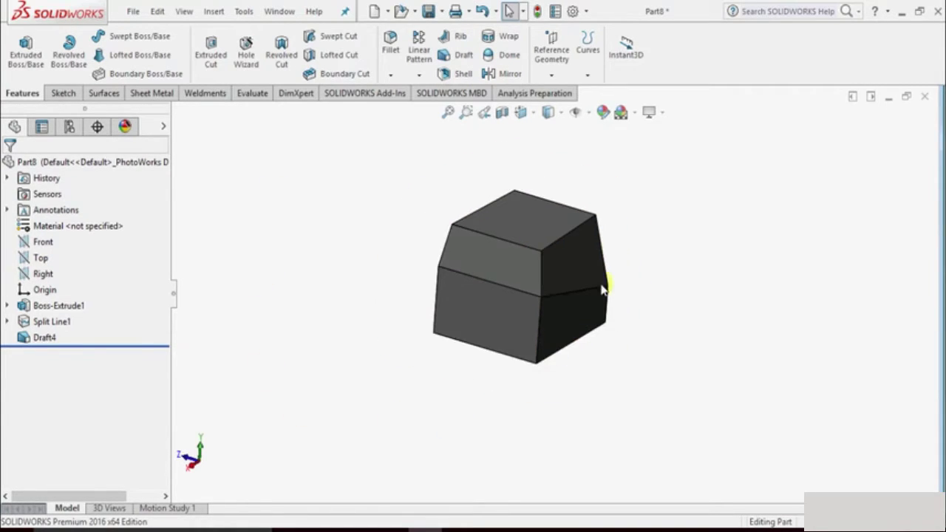
{"action": "left_click", "coordinate": [606, 287]}
{"action": "left_click", "coordinate": [641, 246]}
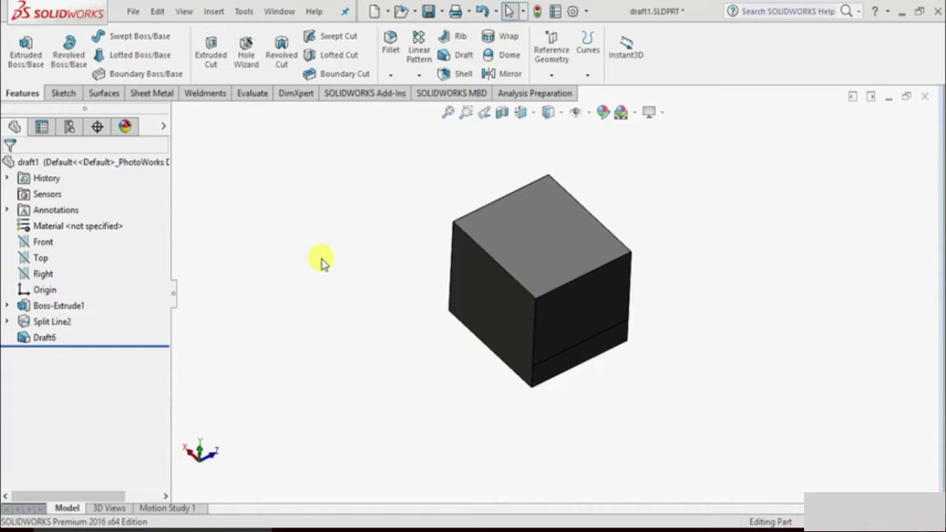
{"action": "scroll", "coordinate": [323, 263], "scroll_direction": "up", "scroll_amount": 1}
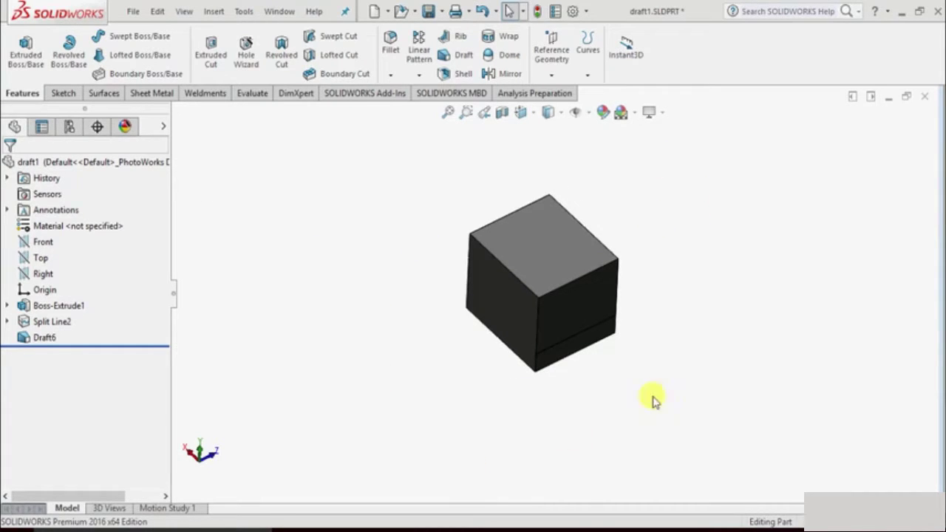
Step: Create a new part document and start an Extruded Boss/Base with its sketch on the Top plane
{"action": "left_click", "coordinate": [133, 11]}
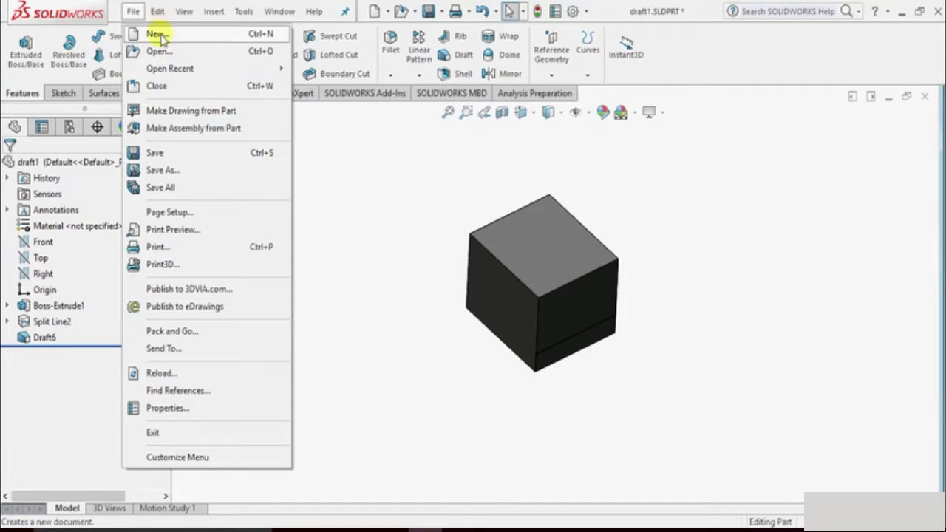
{"action": "left_click", "coordinate": [158, 35]}
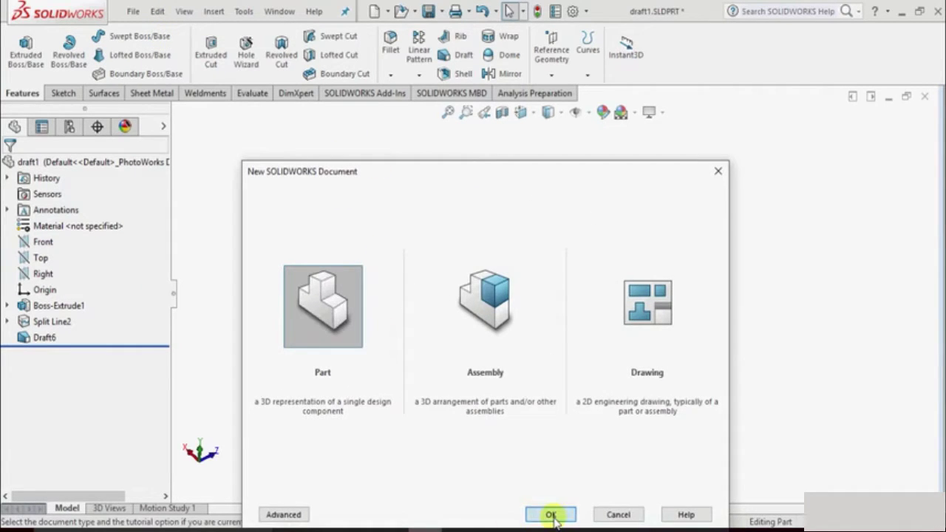
{"action": "left_click", "coordinate": [550, 515]}
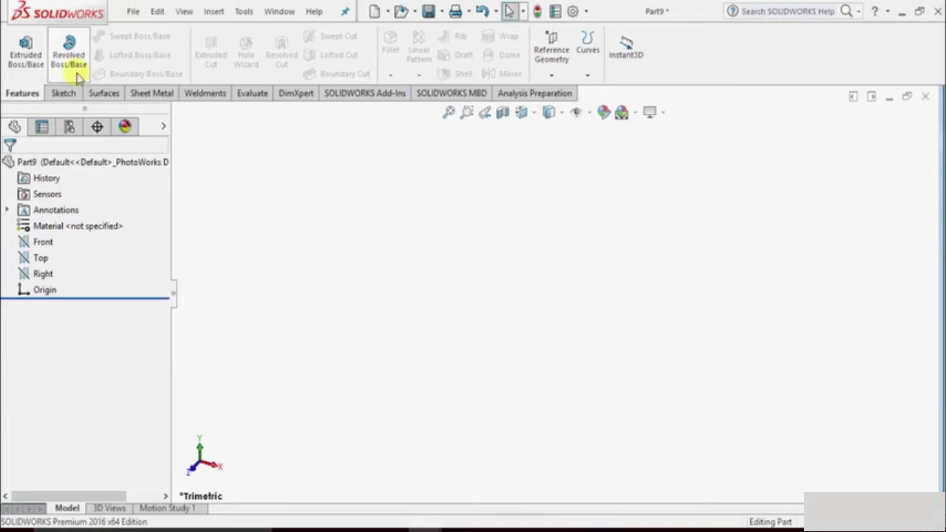
{"action": "left_click", "coordinate": [25, 49]}
{"action": "left_click", "coordinate": [551, 226]}
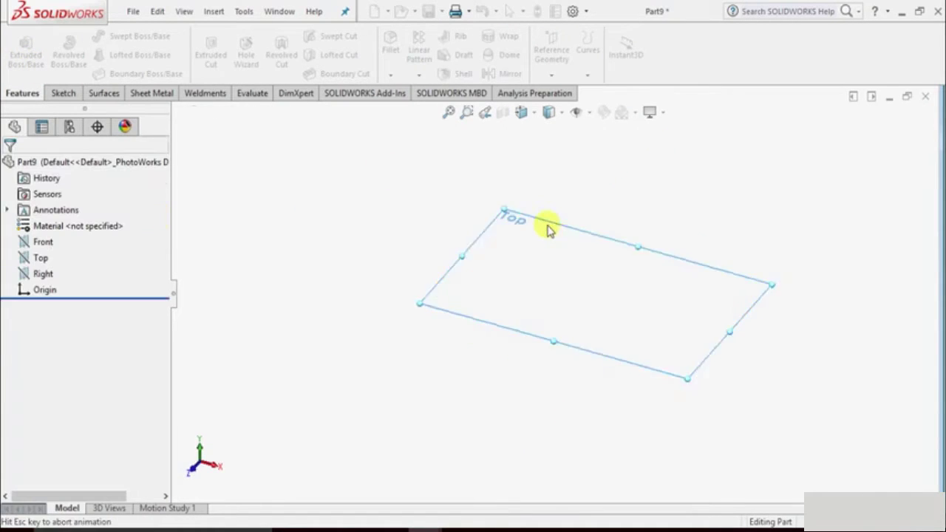
Step: Sketch a wide center rectangle centred on the origin and exit the sketch
{"action": "left_click", "coordinate": [103, 57]}
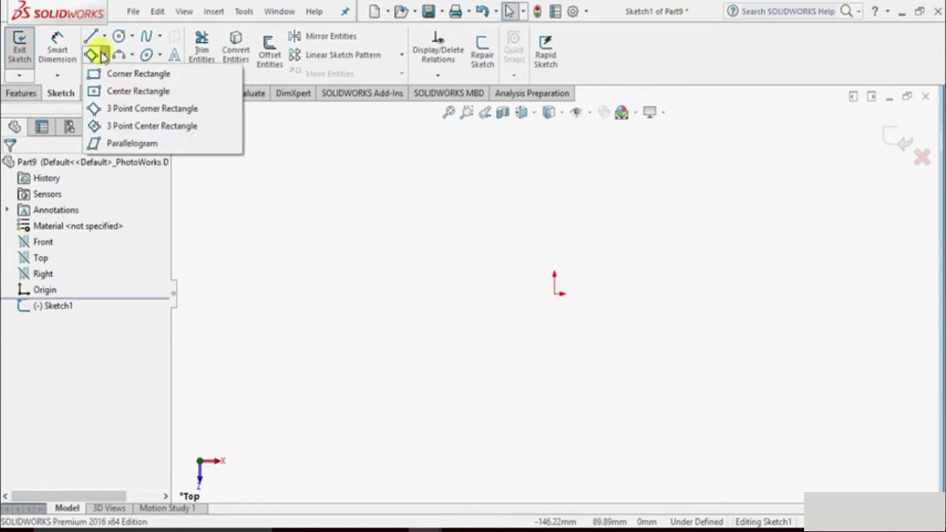
{"action": "left_click", "coordinate": [118, 91]}
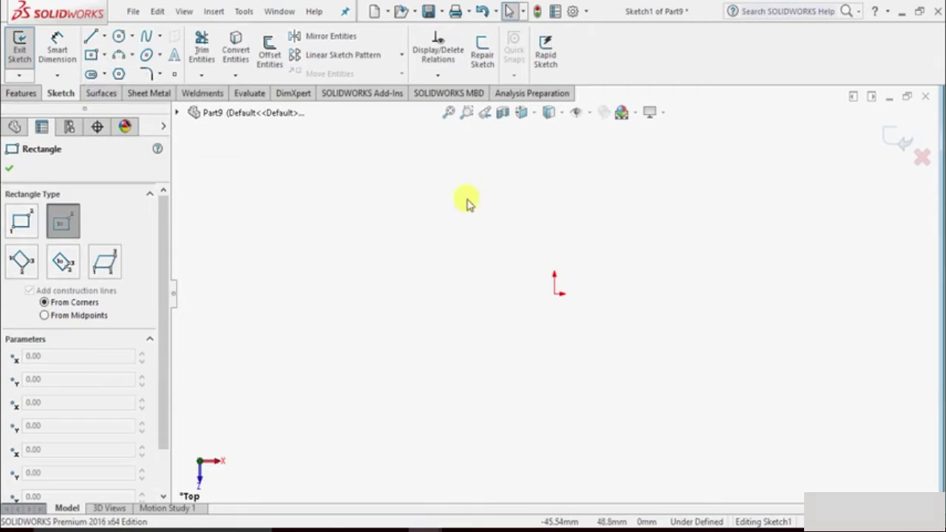
{"action": "left_click", "coordinate": [555, 297]}
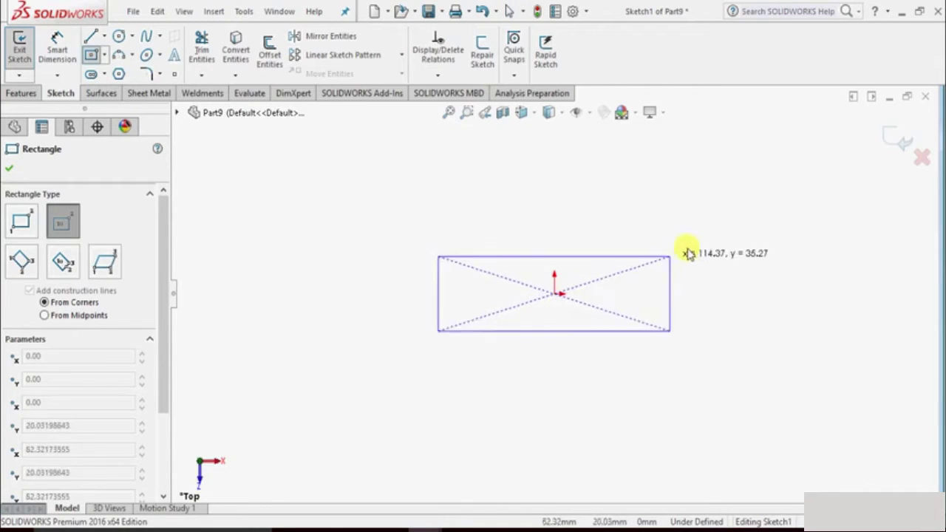
{"action": "left_click", "coordinate": [750, 180]}
{"action": "left_click", "coordinate": [7, 168]}
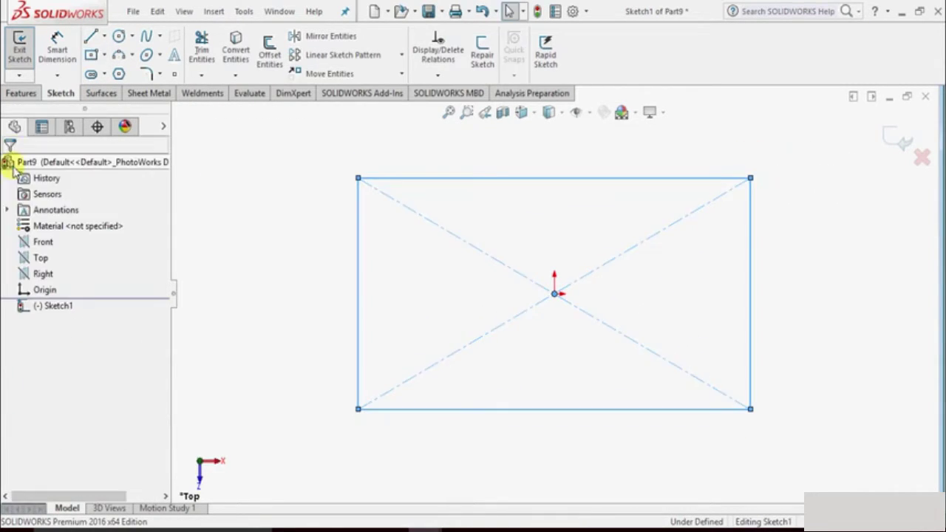
{"action": "left_click", "coordinate": [20, 48]}
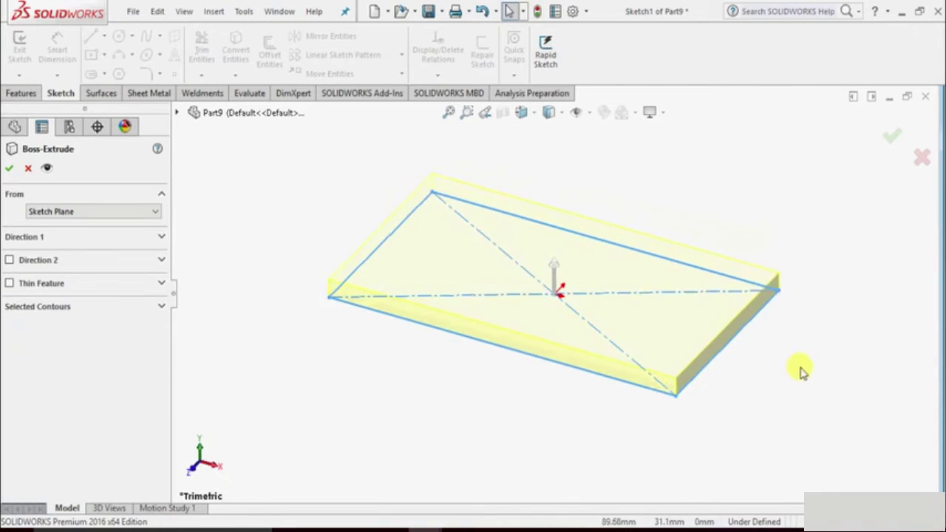
Step: Extrude the rectangle upward freehand into a solid block, less tall than it is wide
{"action": "left_click_drag", "start_coordinate": [553, 270], "coordinate": [557, 171]}
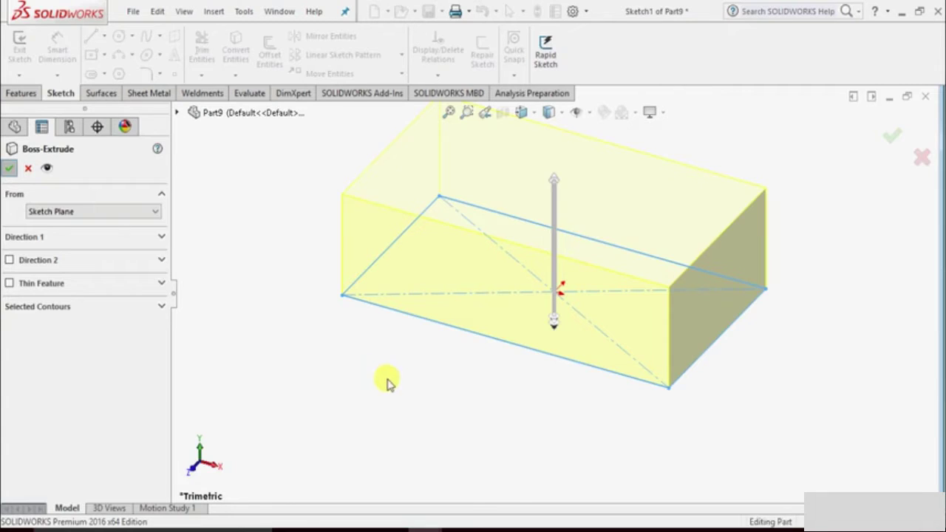
{"action": "scroll", "coordinate": [612, 173], "scroll_direction": "up", "scroll_amount": 2}
{"action": "scroll", "coordinate": [613, 174], "scroll_direction": "down", "scroll_amount": 2}
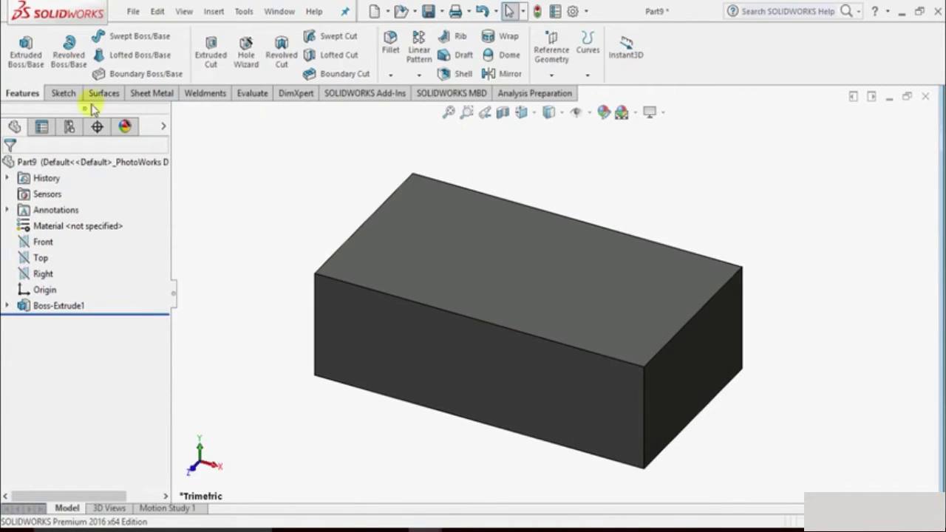
Step: Start a 2D sketch on the block's long front face and orient the view normal to it
{"action": "left_click", "coordinate": [63, 93]}
{"action": "left_click", "coordinate": [19, 78]}
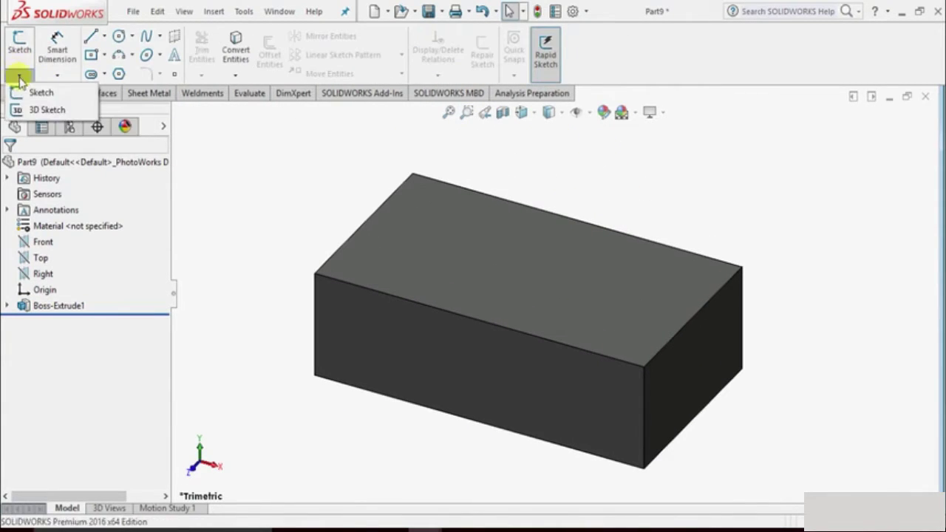
{"action": "left_click", "coordinate": [40, 92]}
{"action": "left_click", "coordinate": [457, 339]}
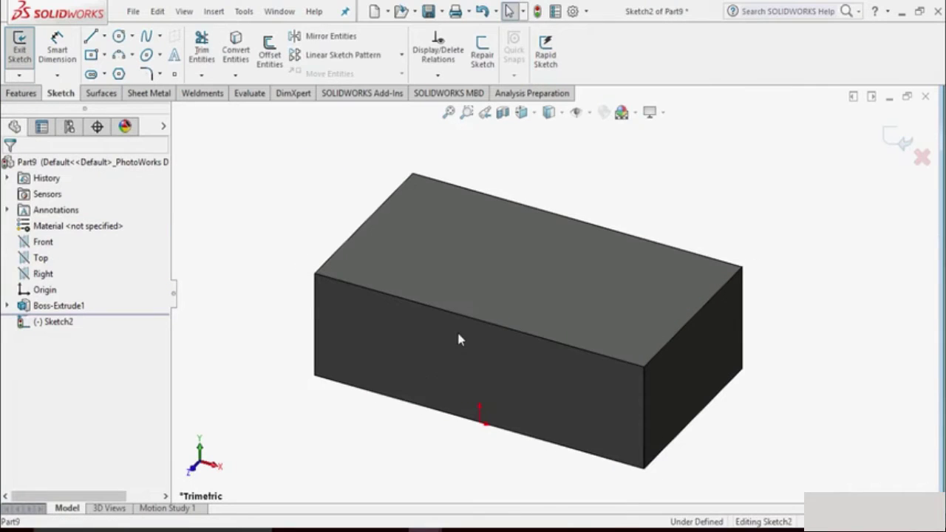
{"action": "left_click", "coordinate": [521, 112]}
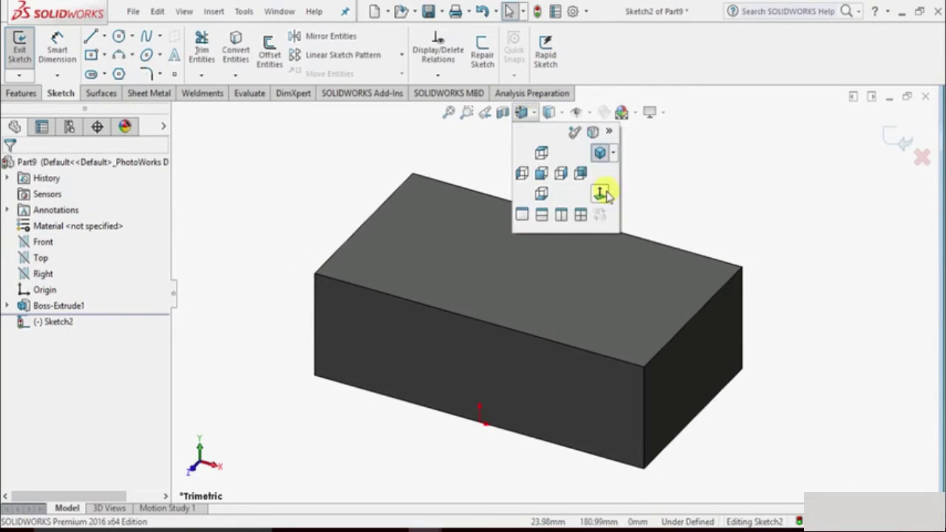
{"action": "left_click", "coordinate": [600, 193]}
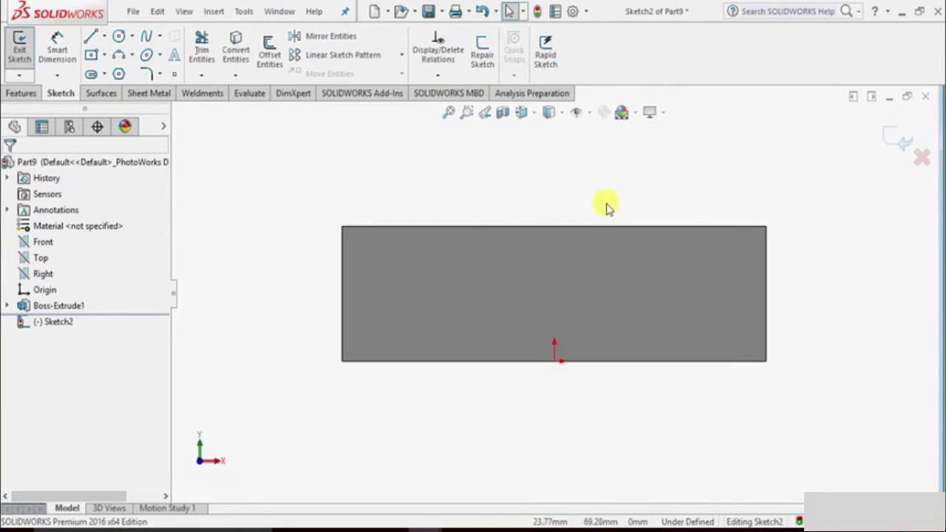
Step: Sketch a stepped three-line chain from the front face's left edge: slightly rising, steep about 24 mm, horizontal to the right edge; exit the sketch
{"action": "left_click", "coordinate": [103, 37]}
{"action": "left_click", "coordinate": [110, 54]}
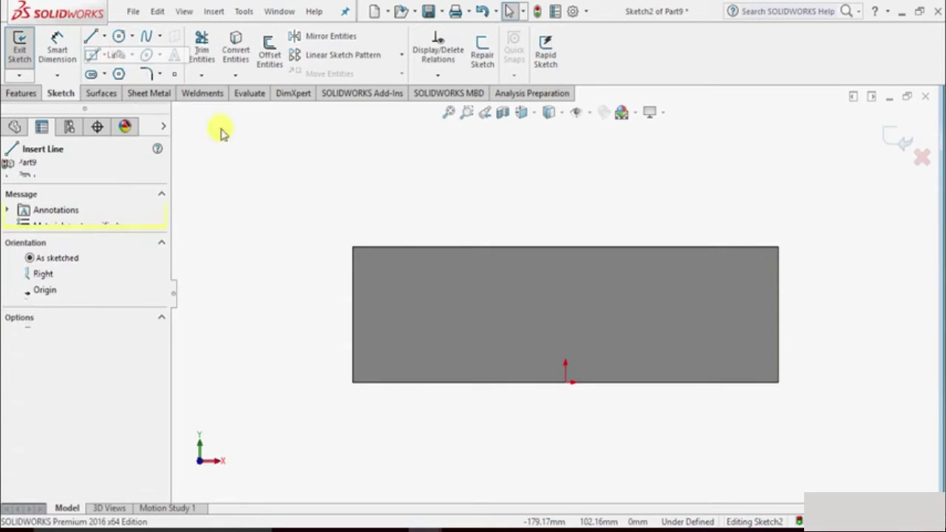
{"action": "left_click", "coordinate": [354, 361]}
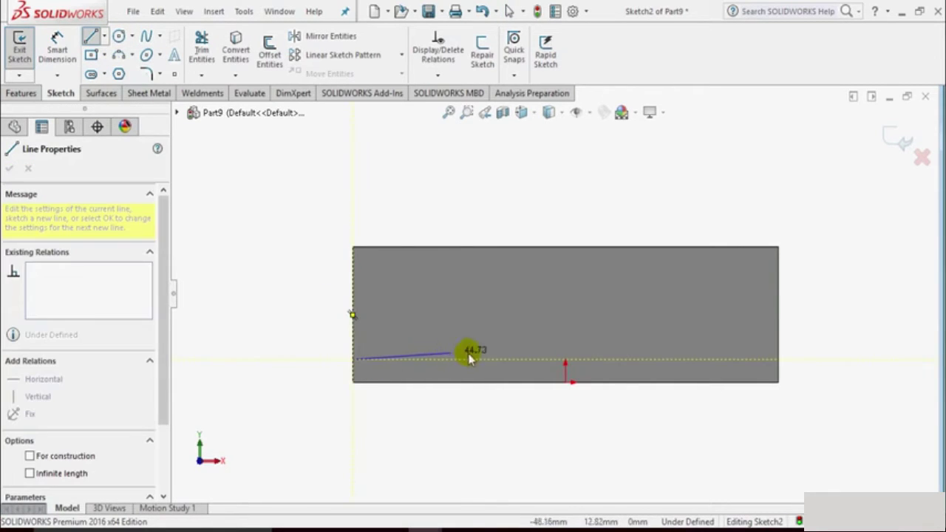
{"action": "left_click", "coordinate": [535, 348]}
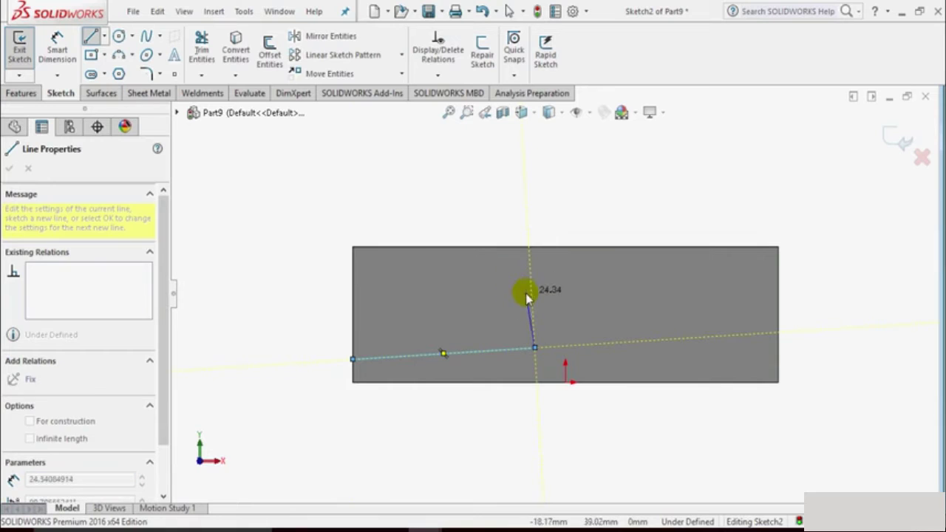
{"action": "left_click", "coordinate": [525, 294]}
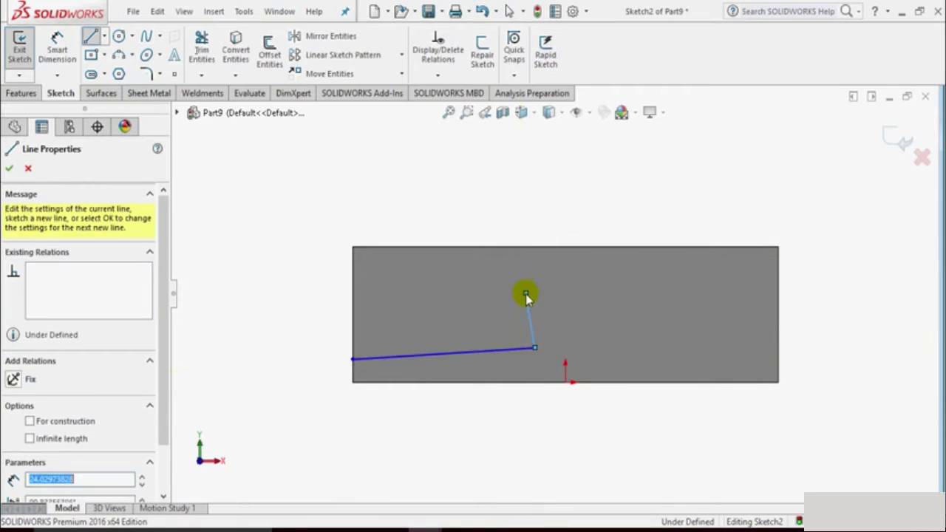
{"action": "left_click", "coordinate": [778, 294]}
{"action": "key", "text": "Escape"}
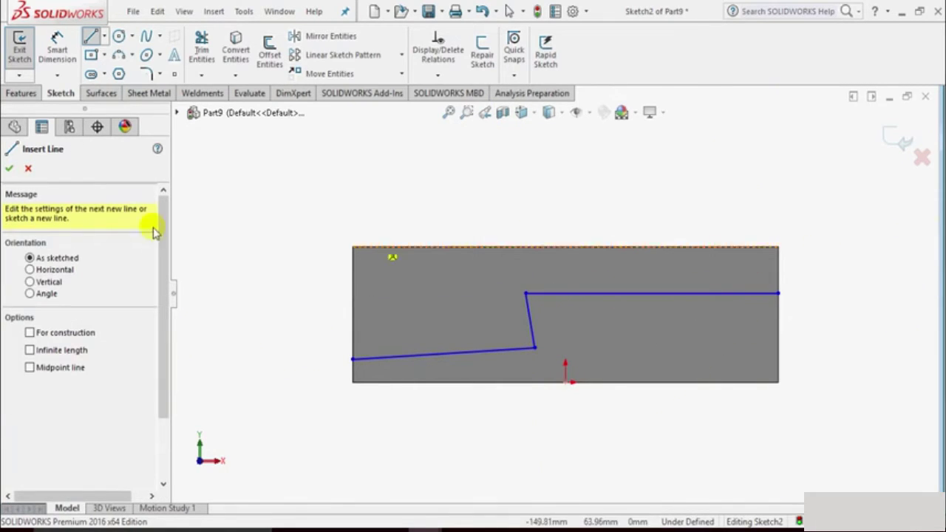
{"action": "left_click", "coordinate": [11, 169]}
{"action": "left_click", "coordinate": [19, 46]}
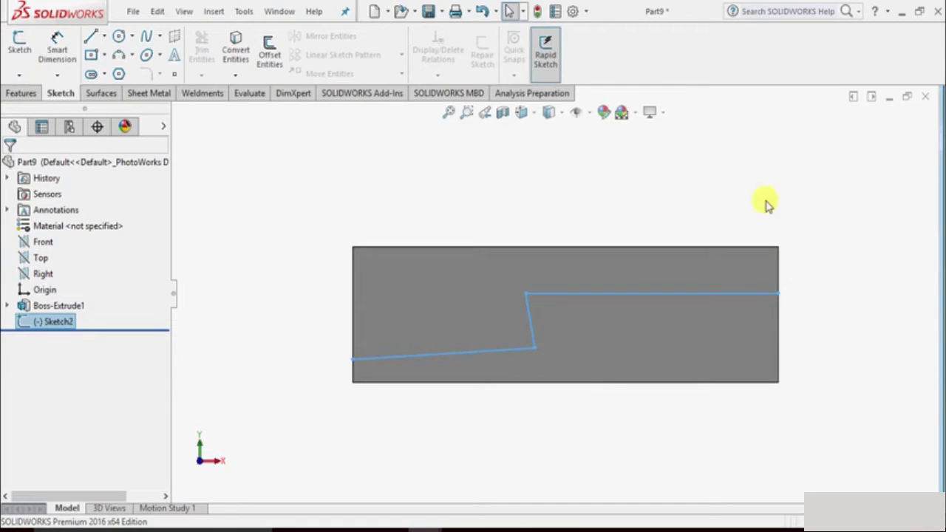
{"action": "key", "text": "ctrl+7"}
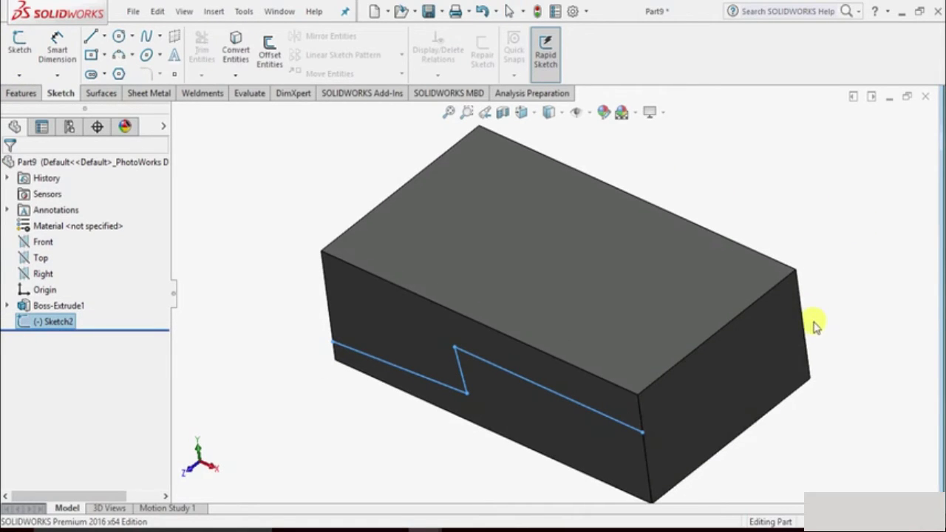
Step: Create a projection split line from the stepped sketch across all four side faces of the block
{"action": "left_click", "coordinate": [22, 93]}
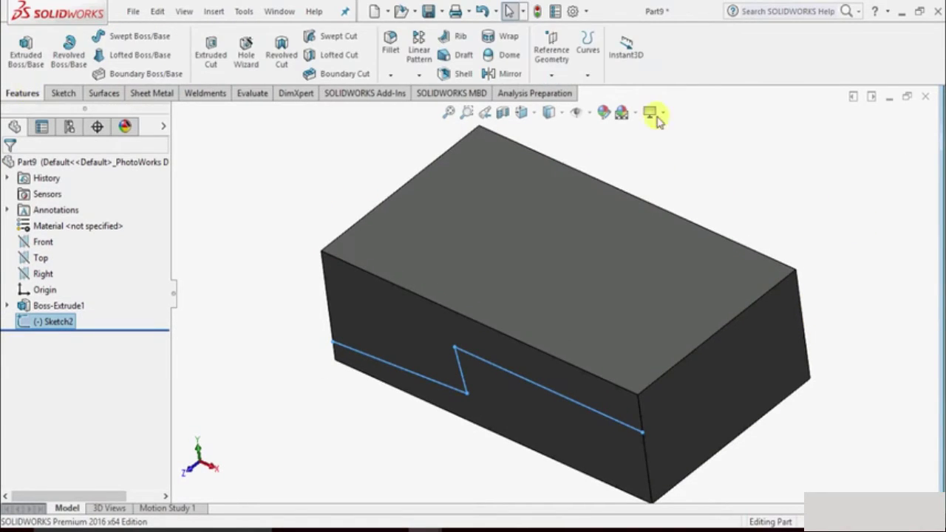
{"action": "left_click", "coordinate": [587, 53]}
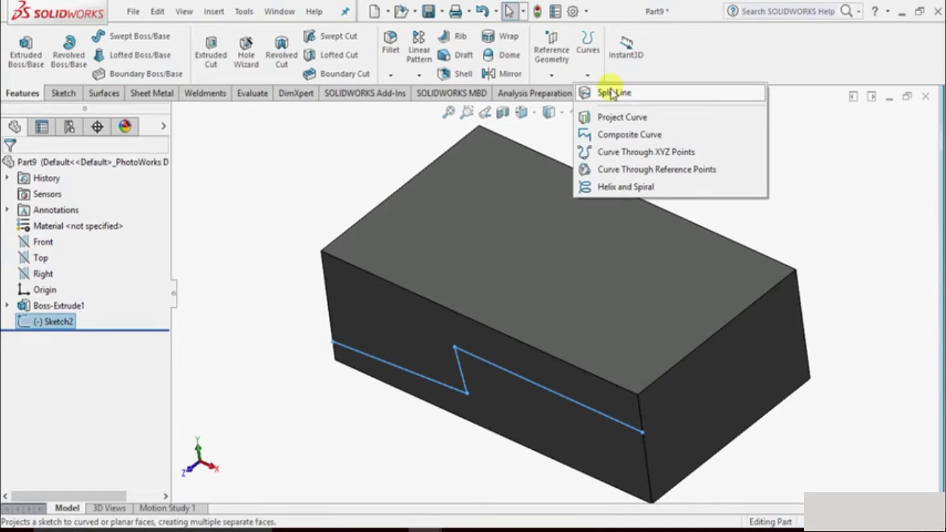
{"action": "left_click", "coordinate": [612, 94]}
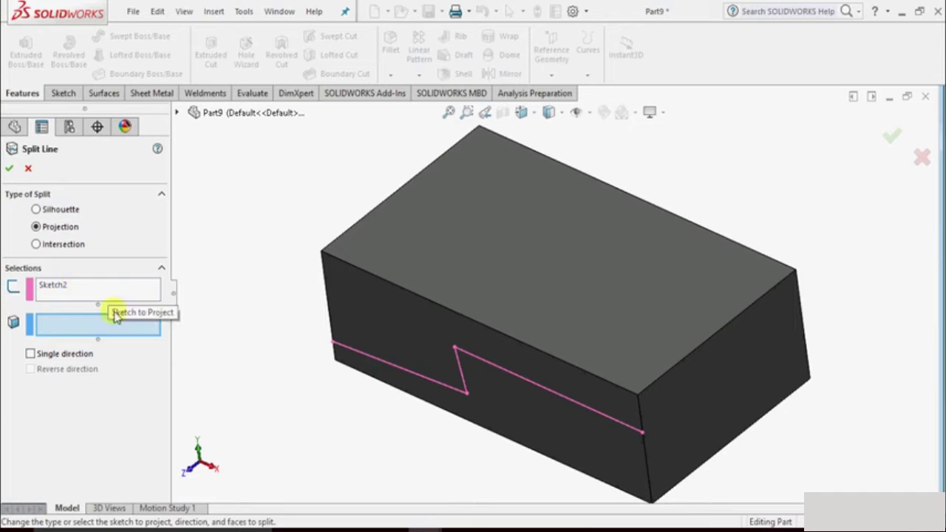
{"action": "mouse_move", "coordinate": [241, 393]}
{"action": "middle_mouse_down"}
{"action": "mouse_move", "coordinate": [285, 348]}
{"action": "mouse_move", "coordinate": [249, 294]}
{"action": "mouse_move", "coordinate": [328, 338]}
{"action": "middle_mouse_up"}
{"action": "left_click", "coordinate": [391, 319]}
{"action": "left_click", "coordinate": [583, 317]}
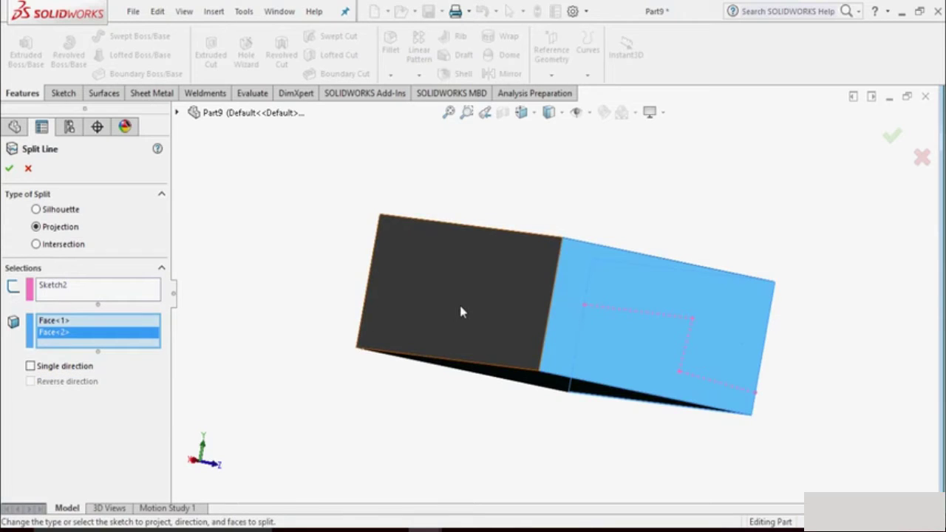
{"action": "left_click", "coordinate": [387, 287]}
{"action": "mouse_move", "coordinate": [172, 259]}
{"action": "middle_mouse_down"}
{"action": "mouse_move", "coordinate": [325, 249]}
{"action": "mouse_move", "coordinate": [407, 281]}
{"action": "middle_mouse_up"}
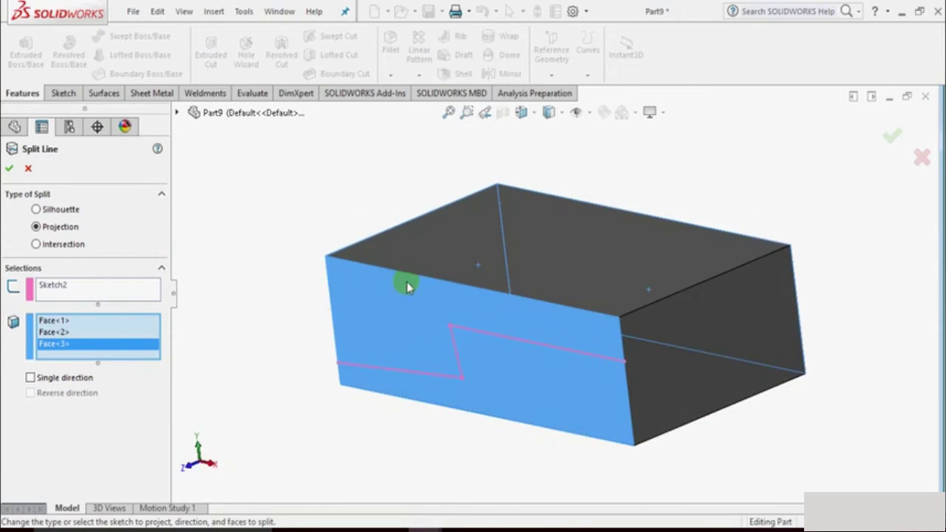
{"action": "left_click", "coordinate": [714, 326]}
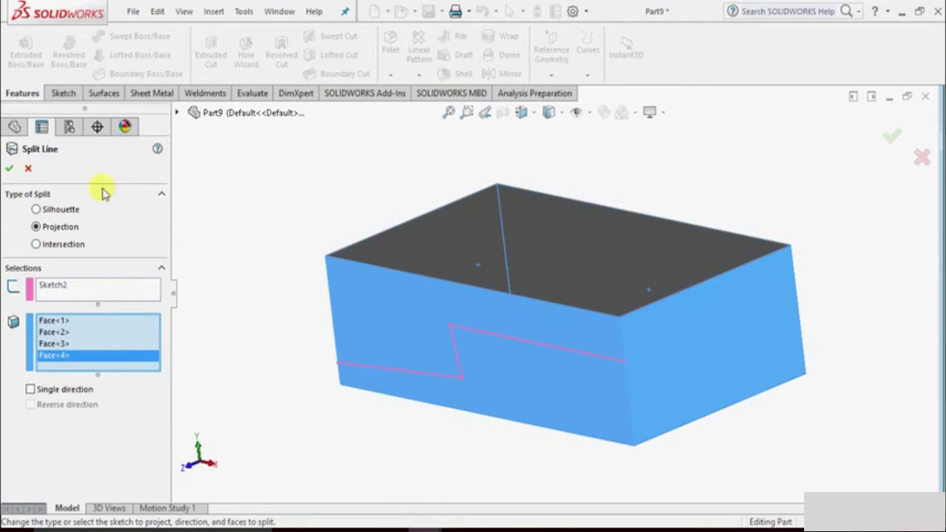
{"action": "left_click", "coordinate": [8, 169]}
{"action": "key", "text": "ctrl+7"}
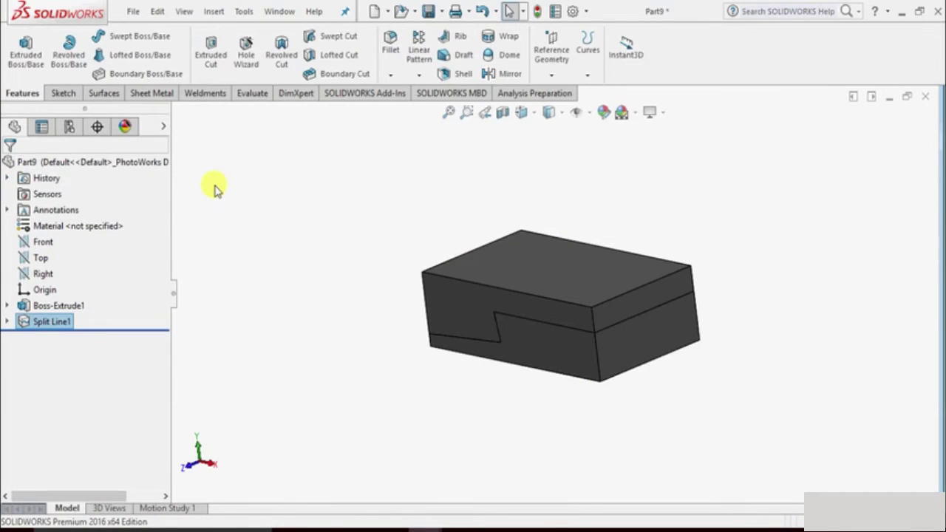
Step: Start a step draft with tapered steps, using the block's top face as the direction of pull
{"action": "left_click", "coordinate": [450, 58]}
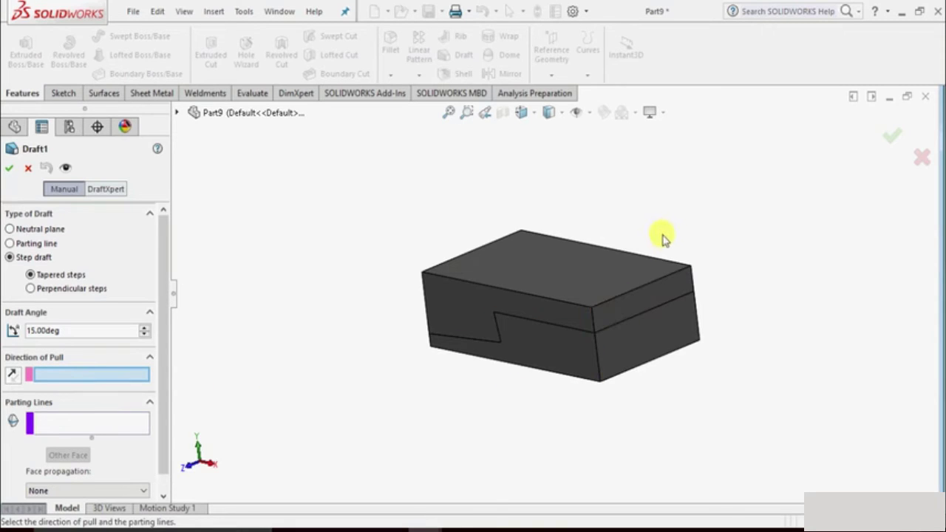
{"action": "scroll", "coordinate": [661, 239], "scroll_direction": "down", "scroll_amount": 2}
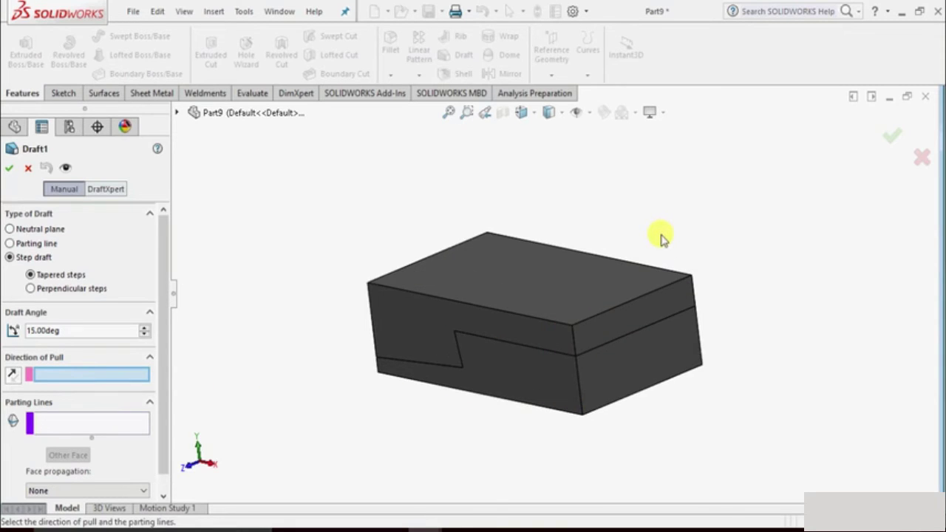
{"action": "left_click", "coordinate": [565, 279]}
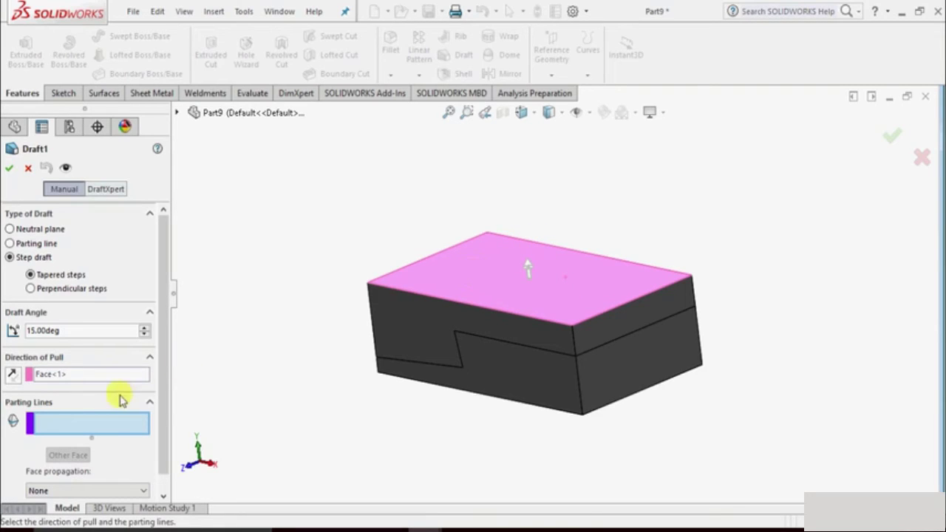
Step: Select the three stepped split edges on the front face as parting lines and try to apply the draft at 15 degrees
{"action": "scroll", "coordinate": [354, 432], "scroll_direction": "down", "scroll_amount": 2}
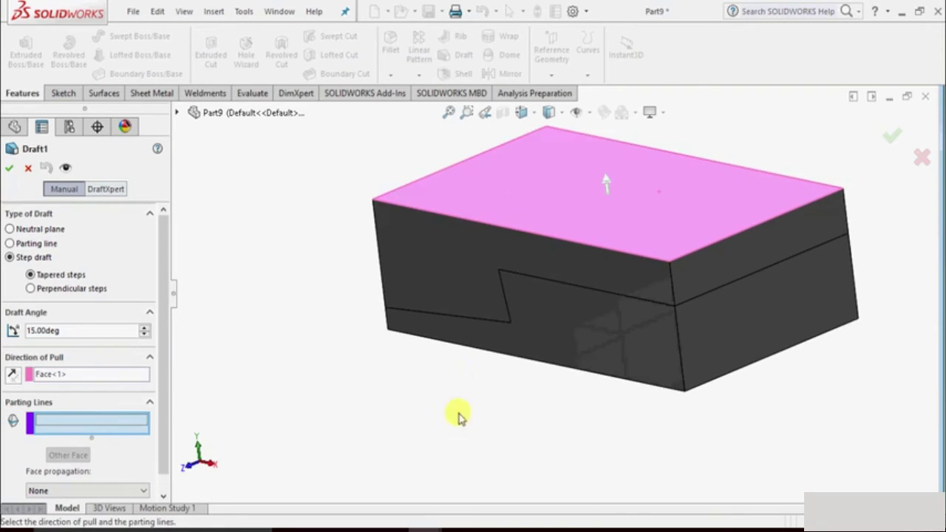
{"action": "left_click", "coordinate": [484, 327]}
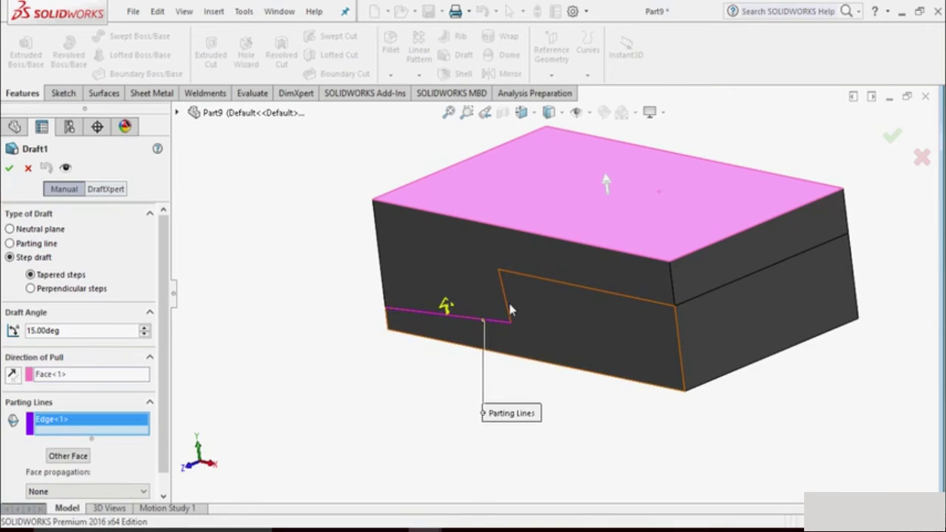
{"action": "left_click", "coordinate": [504, 296]}
{"action": "left_click", "coordinate": [536, 273]}
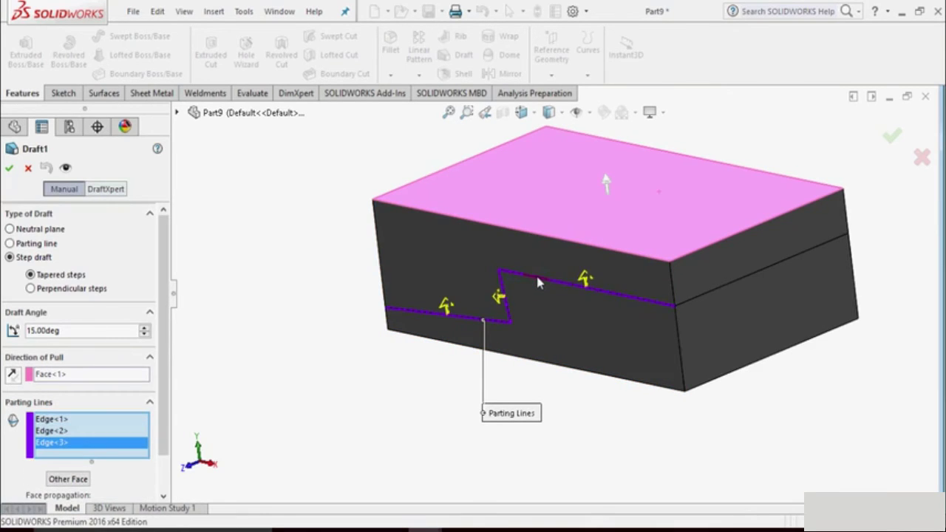
{"action": "left_click", "coordinate": [9, 170]}
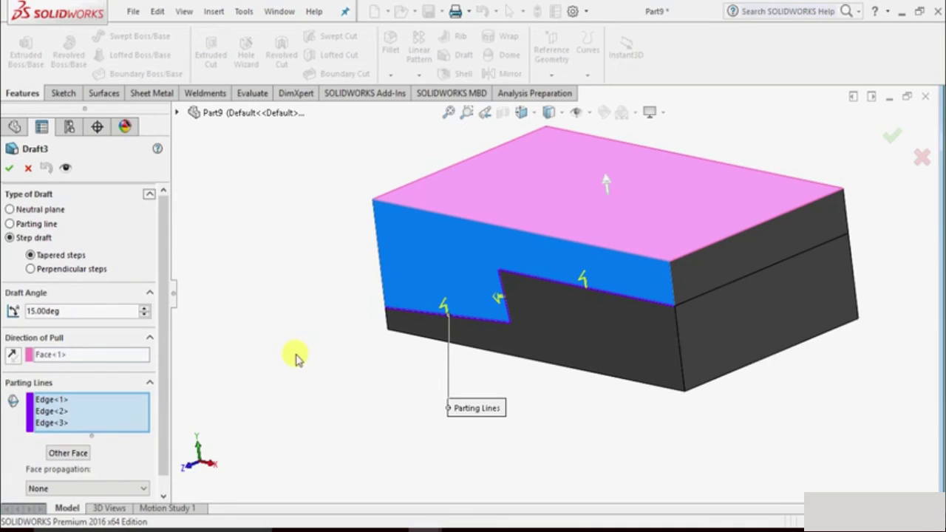
Step: Set the step draft's angle to 5 degrees, apply it, and inspect the stepped front face from below
{"action": "left_click_drag", "start_coordinate": [65, 311], "coordinate": [11, 315]}
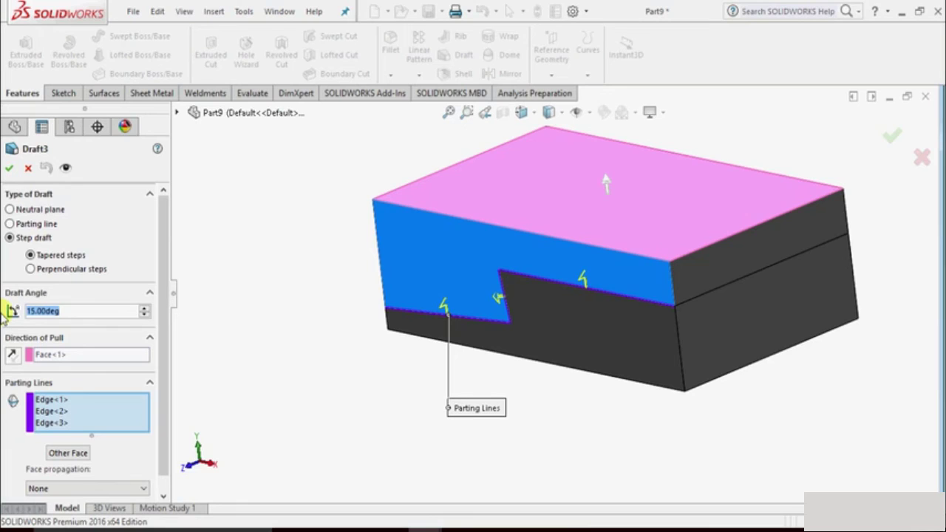
{"action": "type", "text": "5"}
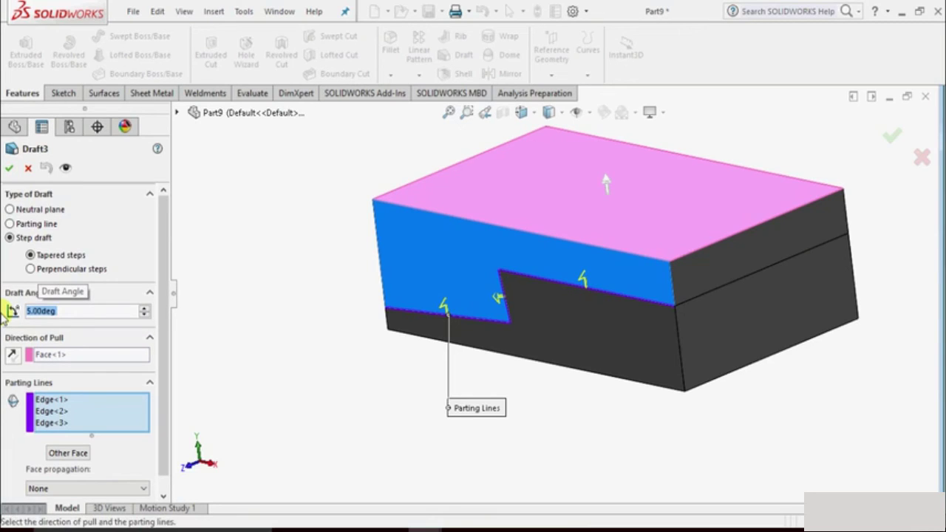
{"action": "left_click", "coordinate": [10, 170]}
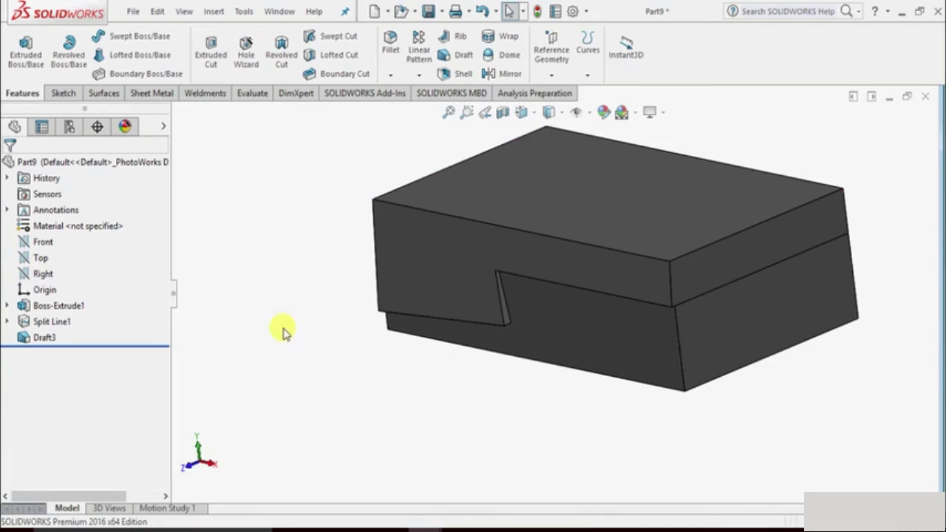
{"action": "middle_click_drag", "start_coordinate": [423, 401], "coordinate": [424, 317]}
{"action": "scroll", "coordinate": [597, 174], "scroll_direction": "down", "scroll_amount": 3}
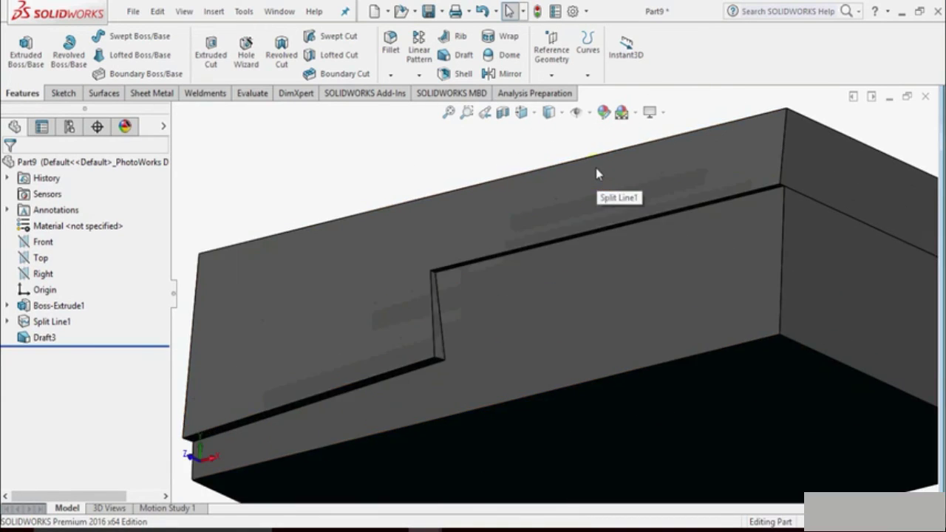